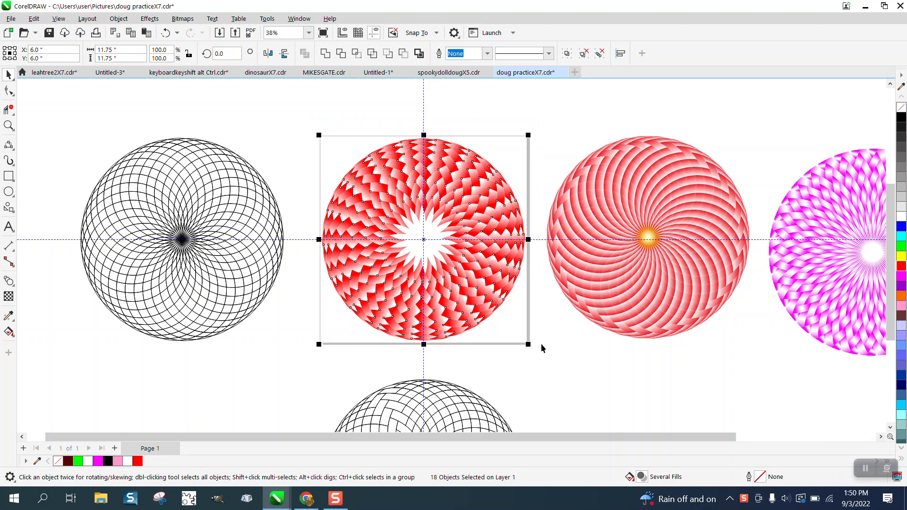
Step: Move the selected red-and-white spiral circle off the page, 14 inches up and 14 inches to the right
{"action": "key", "text": "Up"}
{"action": "key", "text": "Right"}
{"action": "scroll", "coordinate": [535, 351], "scroll_direction": "down", "scroll_amount": 3}
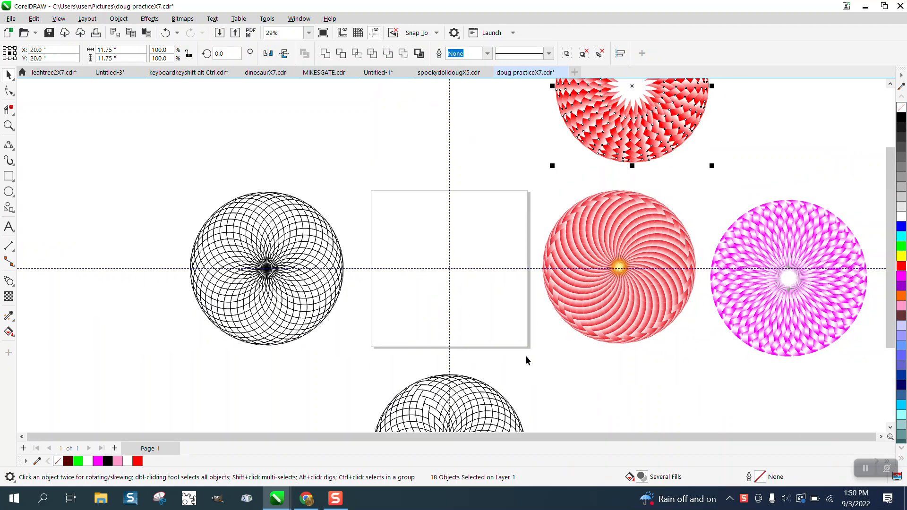
Step: Select the group of pink wedge pieces above the page and move them 14 inches down onto the page
{"action": "left_click_drag", "start_coordinate": [429, 90], "coordinate": [486, 154]}
{"action": "key", "text": "Down"}
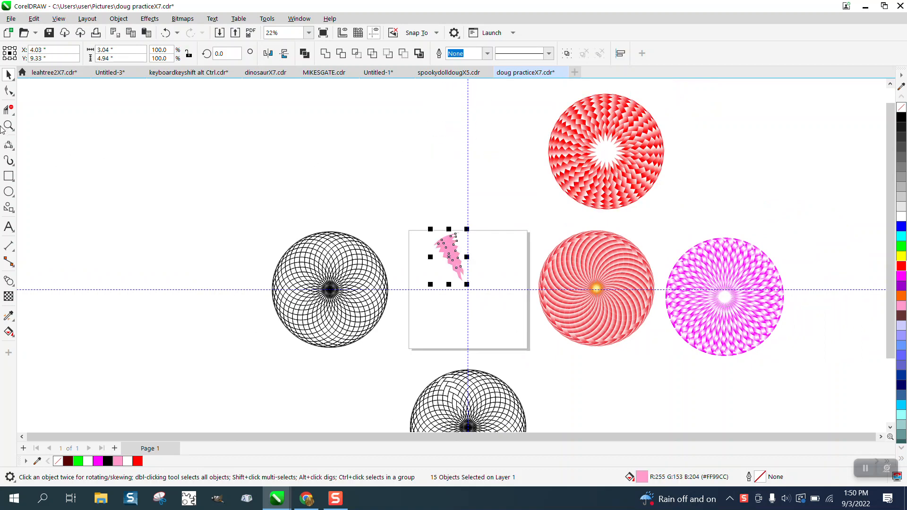
{"action": "left_click", "coordinate": [8, 125]}
{"action": "left_click_drag", "start_coordinate": [414, 217], "coordinate": [532, 311]}
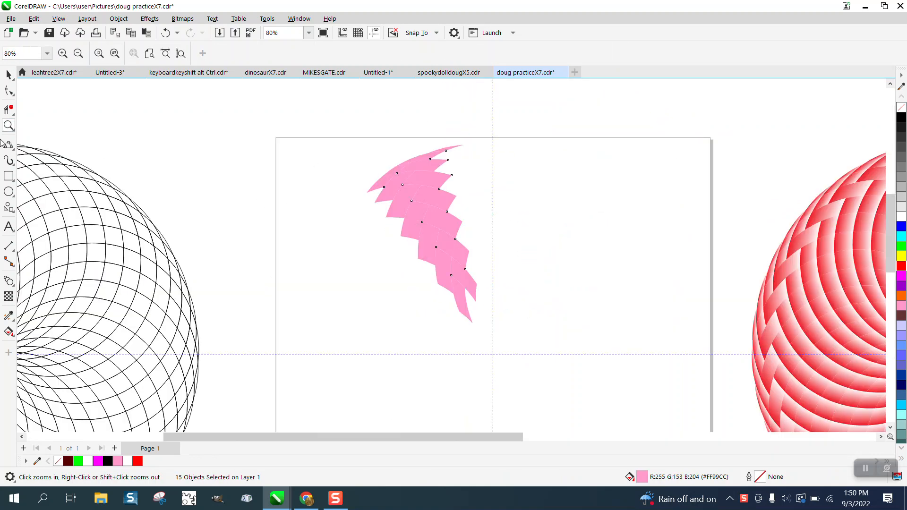
{"action": "left_click", "coordinate": [8, 74]}
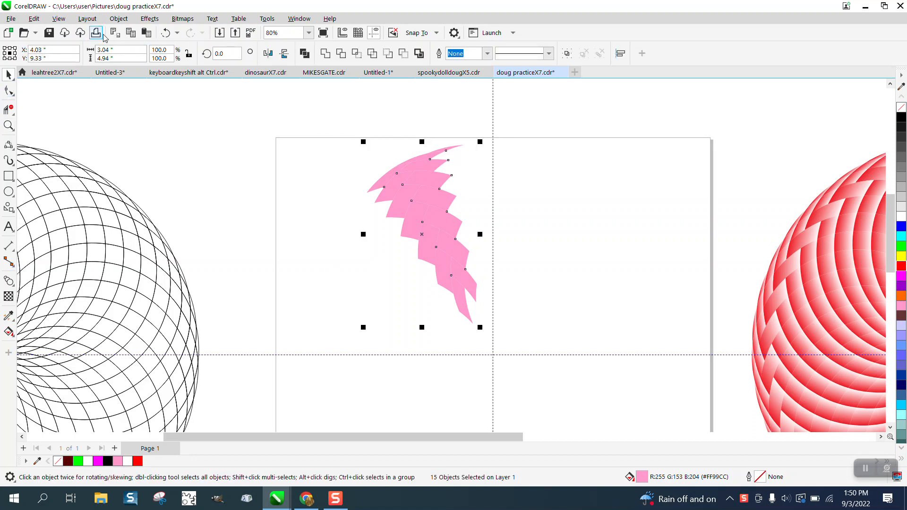
{"action": "left_click", "coordinate": [165, 37]}
{"action": "left_click", "coordinate": [192, 37]}
{"action": "left_click", "coordinate": [119, 19]}
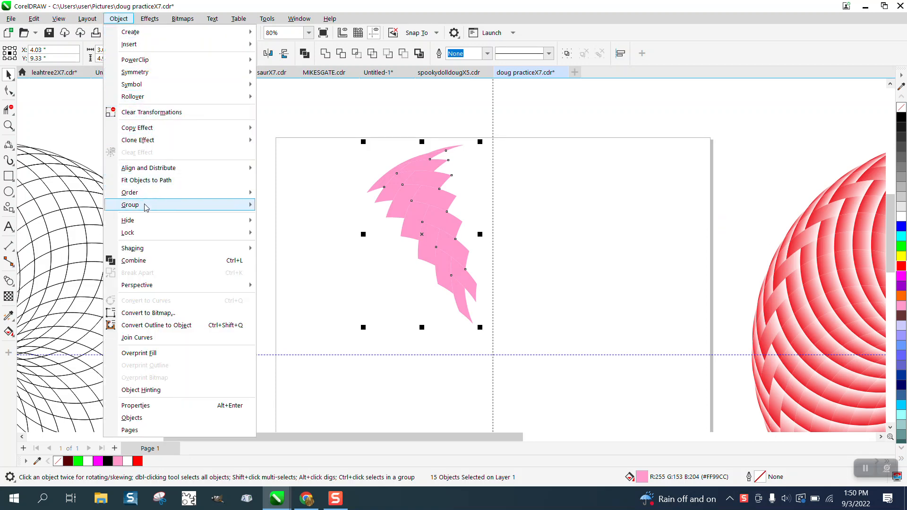
{"action": "left_click", "coordinate": [358, 148]}
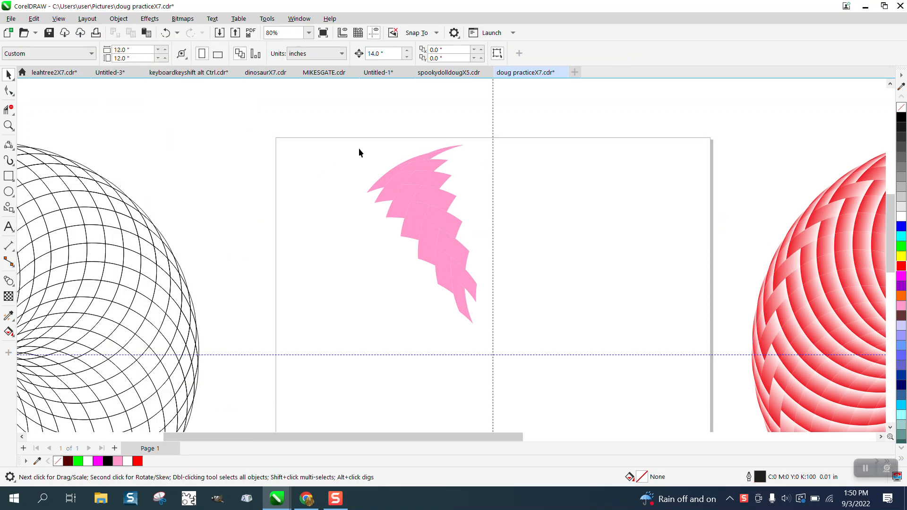
Step: Apply a horizontal pink-to-white fountain fill to the top piece of the wedge's right column, just below the thin tip
{"action": "left_click", "coordinate": [422, 166]}
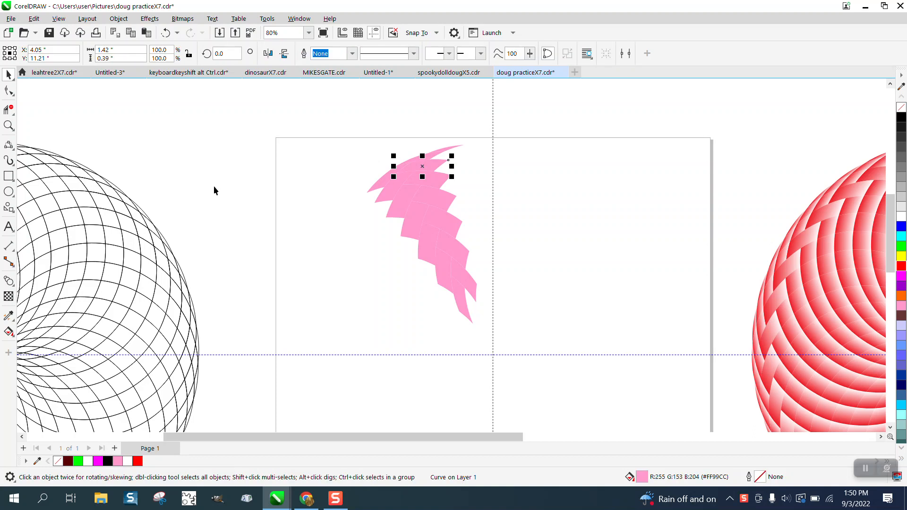
{"action": "left_click", "coordinate": [10, 332]}
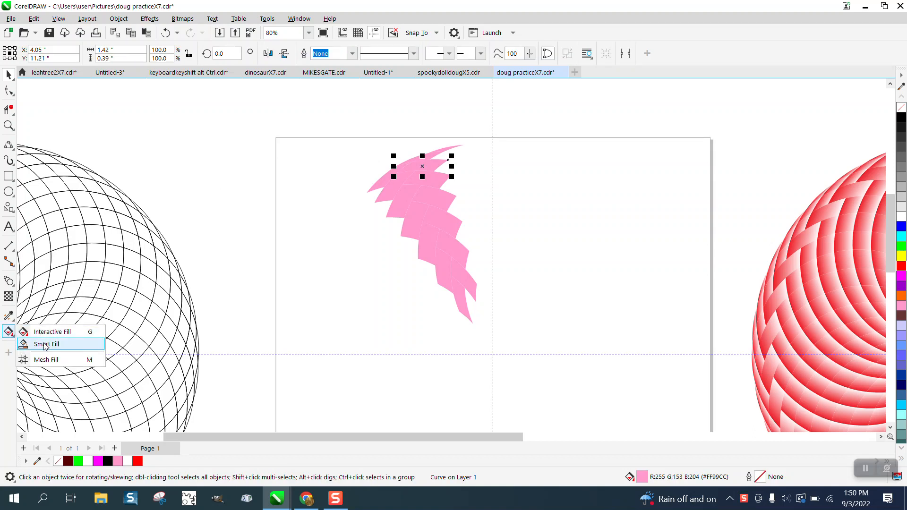
{"action": "left_click", "coordinate": [52, 333]}
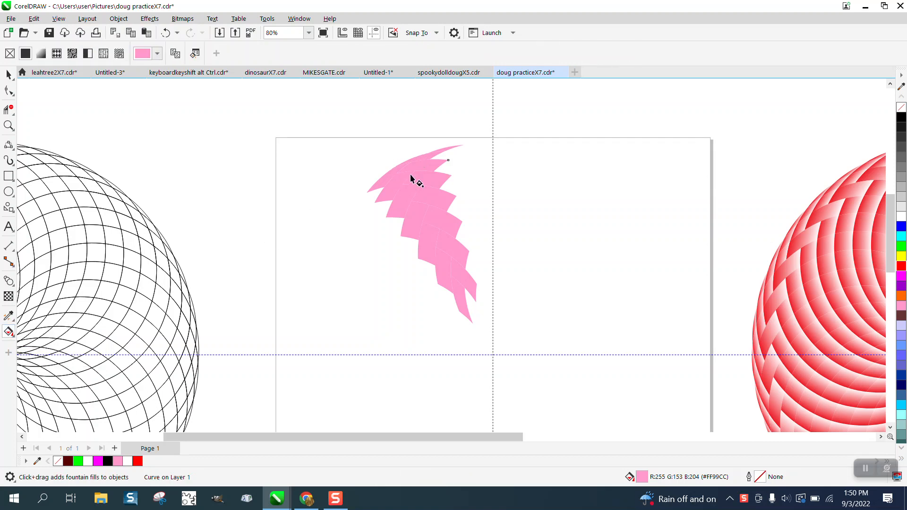
{"action": "left_click", "coordinate": [420, 167]}
{"action": "left_click_drag", "start_coordinate": [421, 167], "coordinate": [399, 164]}
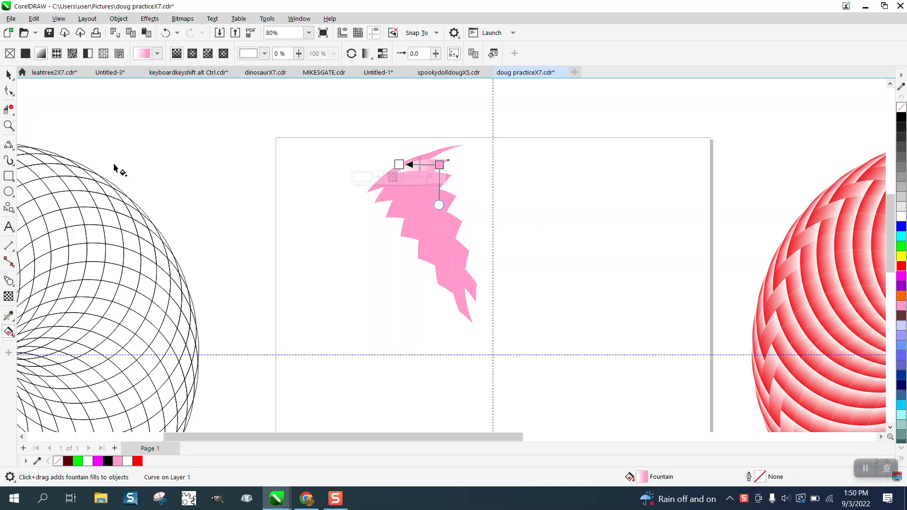
Step: Recolor that piece's fountain fill with red at both ends and a white node in the middle
{"action": "left_click", "coordinate": [8, 125]}
{"action": "left_click_drag", "start_coordinate": [356, 136], "coordinate": [600, 241]}
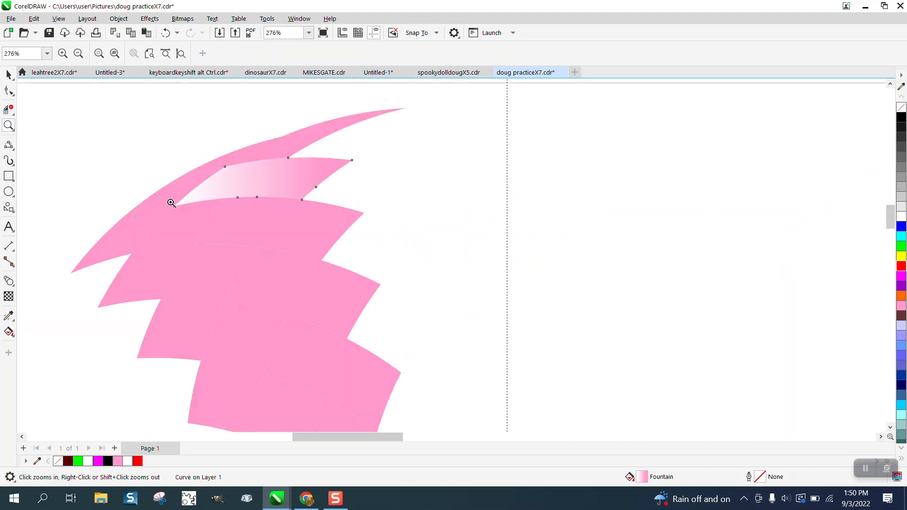
{"action": "left_click", "coordinate": [12, 335]}
{"action": "left_click", "coordinate": [52, 330]}
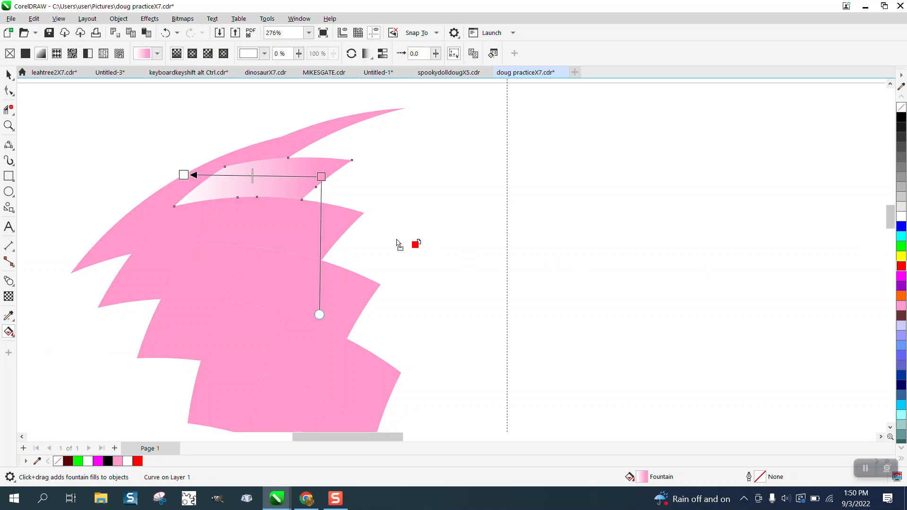
{"action": "left_click_drag", "start_coordinate": [397, 243], "coordinate": [322, 178]}
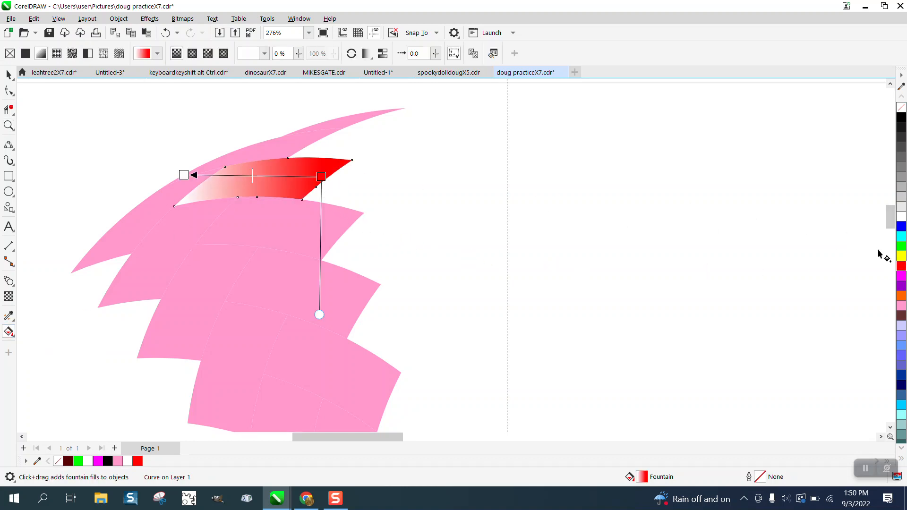
{"action": "left_click_drag", "start_coordinate": [903, 268], "coordinate": [185, 178]}
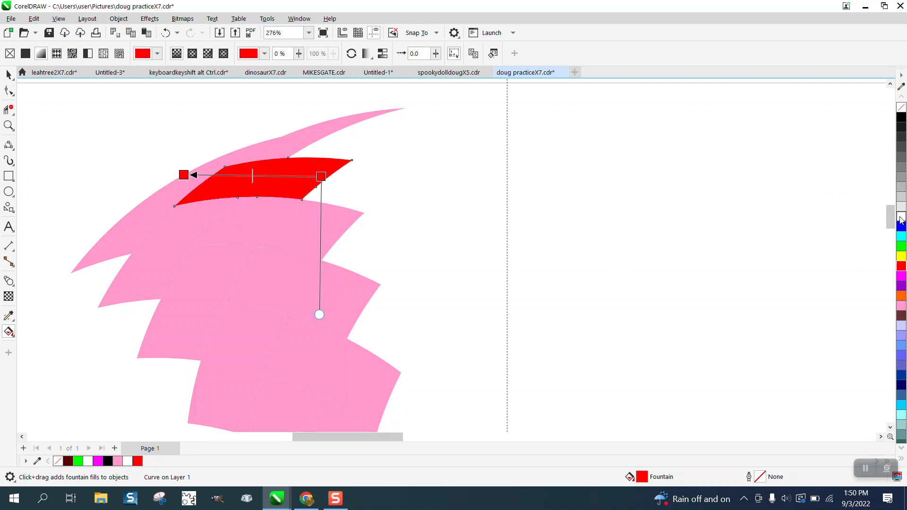
{"action": "left_click_drag", "start_coordinate": [427, 217], "coordinate": [264, 176]}
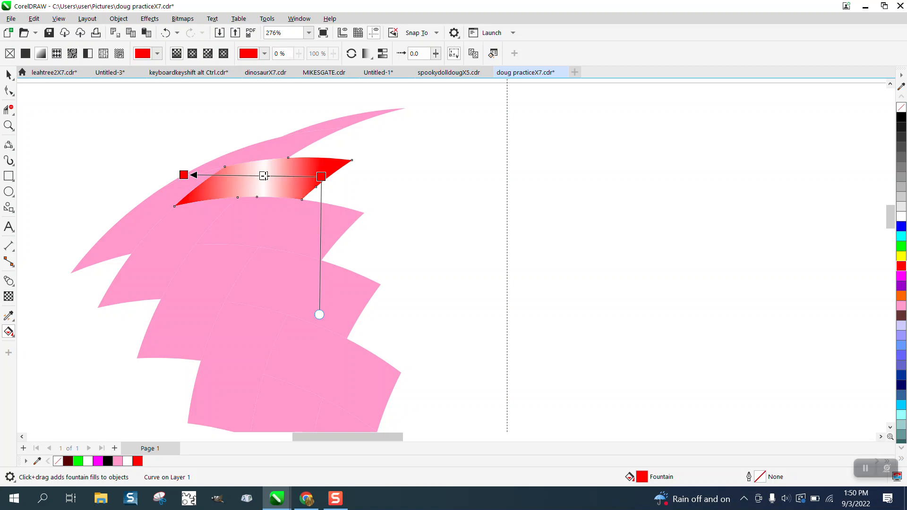
{"action": "left_click", "coordinate": [8, 75]}
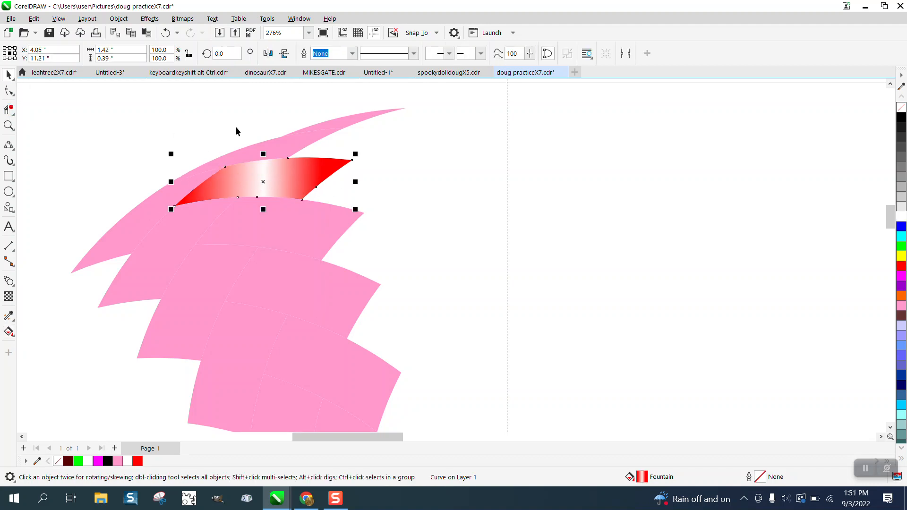
Step: Sample the red-white-red fill with the Attributes Eyedropper and apply it to the five pink pieces below in the right column
{"action": "left_click", "coordinate": [13, 320]}
{"action": "left_click", "coordinate": [47, 329]}
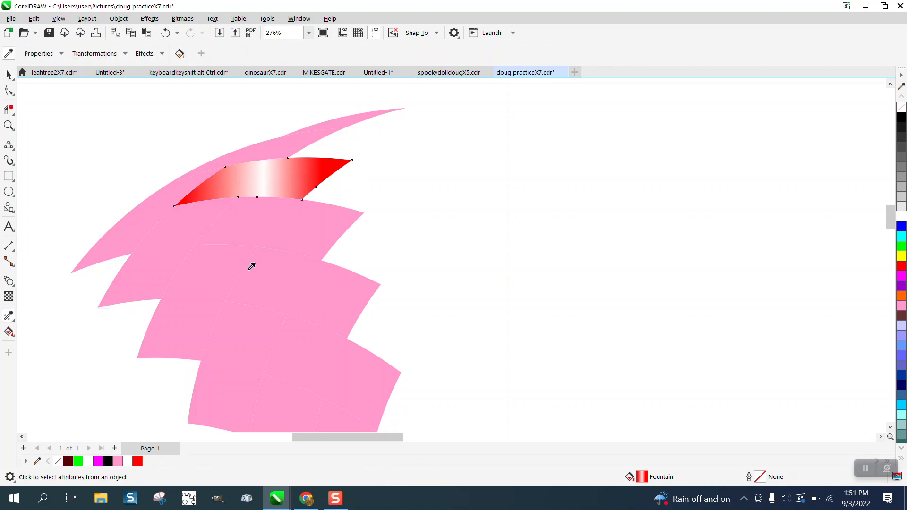
{"action": "left_click", "coordinate": [278, 181]}
{"action": "left_click", "coordinate": [275, 218]}
{"action": "scroll", "coordinate": [278, 218], "scroll_direction": "down", "scroll_amount": 1}
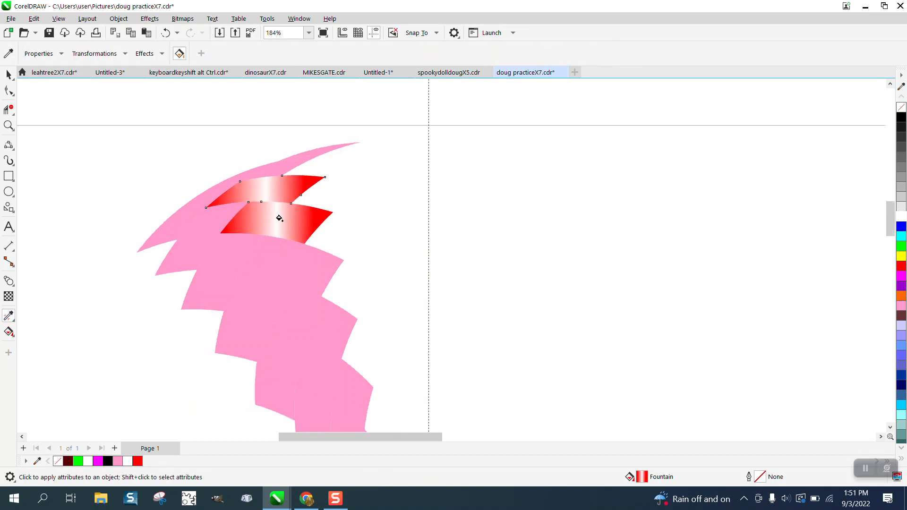
{"action": "left_click", "coordinate": [301, 263]}
{"action": "left_click", "coordinate": [311, 312]}
{"action": "left_click", "coordinate": [333, 364]}
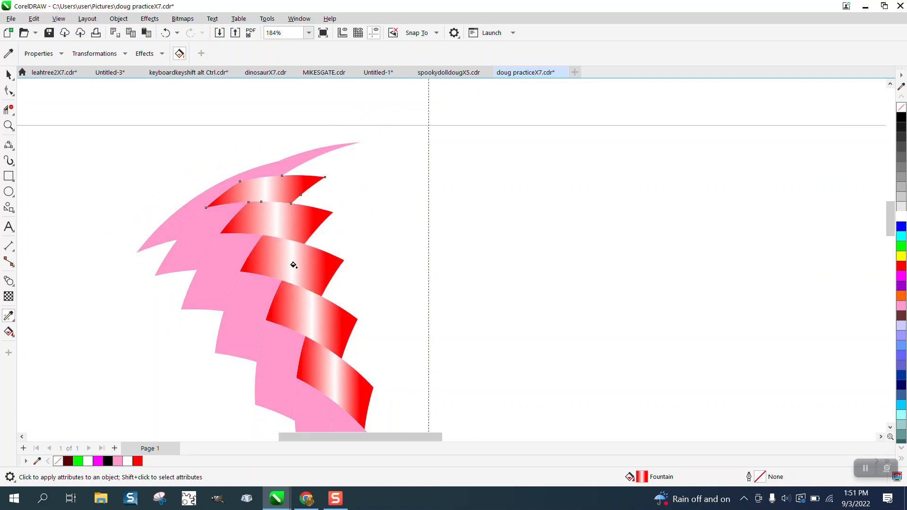
{"action": "scroll", "coordinate": [294, 263], "scroll_direction": "down", "scroll_amount": 1}
{"action": "left_click", "coordinate": [340, 370]}
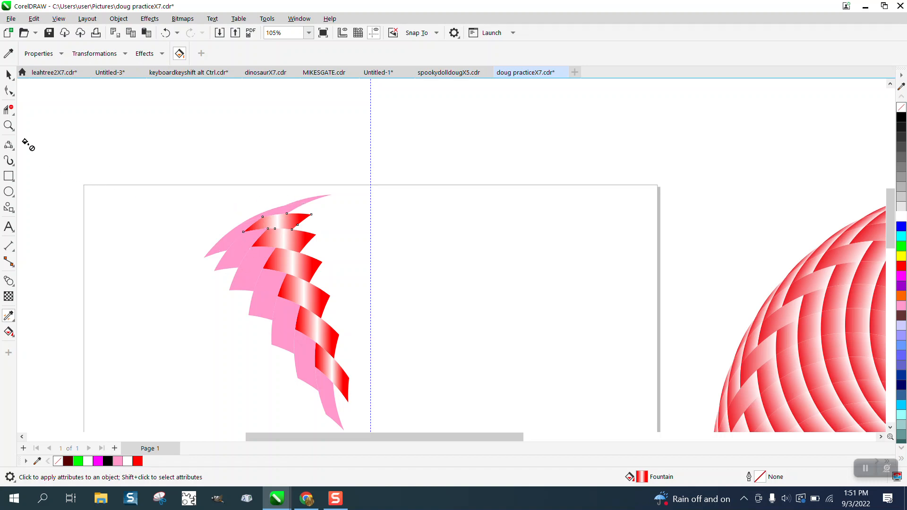
Step: Apply a diagonal pink-to-white fountain fill, running down to the lower left, to the second piece of the wedge's left column
{"action": "left_click", "coordinate": [8, 125]}
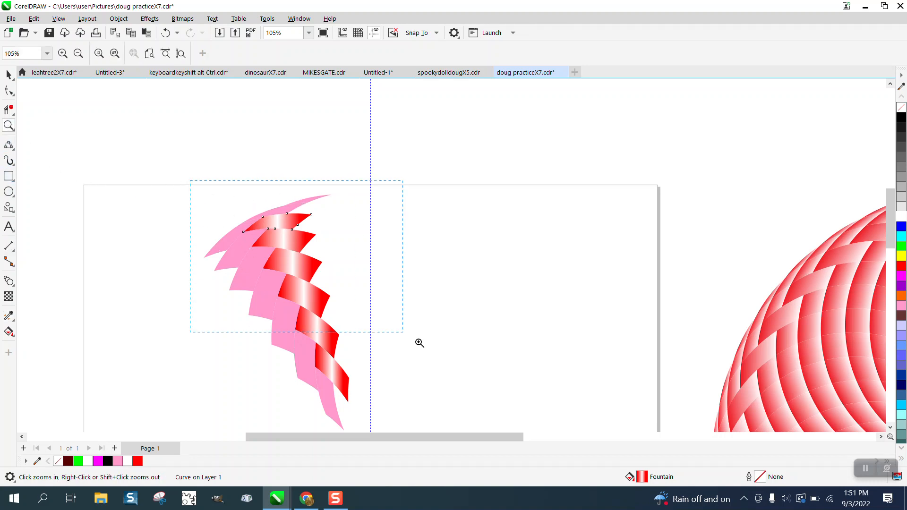
{"action": "left_click_drag", "start_coordinate": [419, 343], "coordinate": [420, 344]}
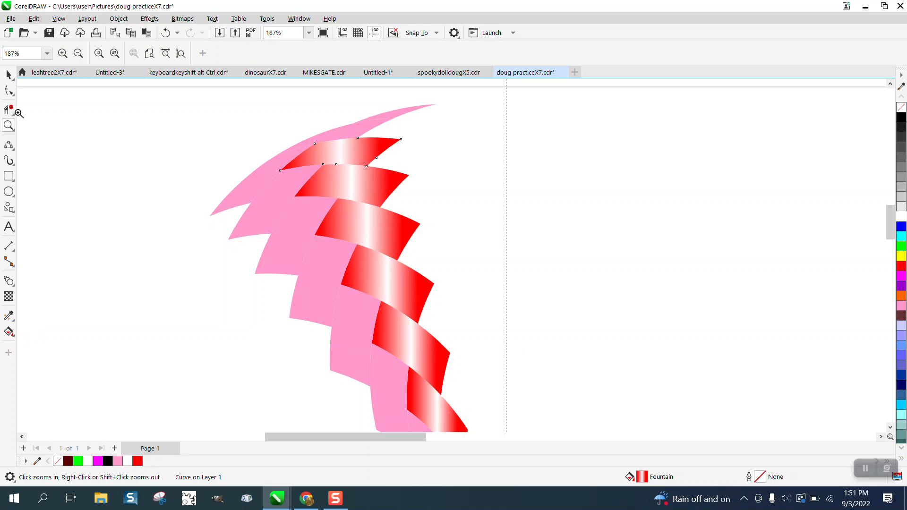
{"action": "key", "text": "space"}
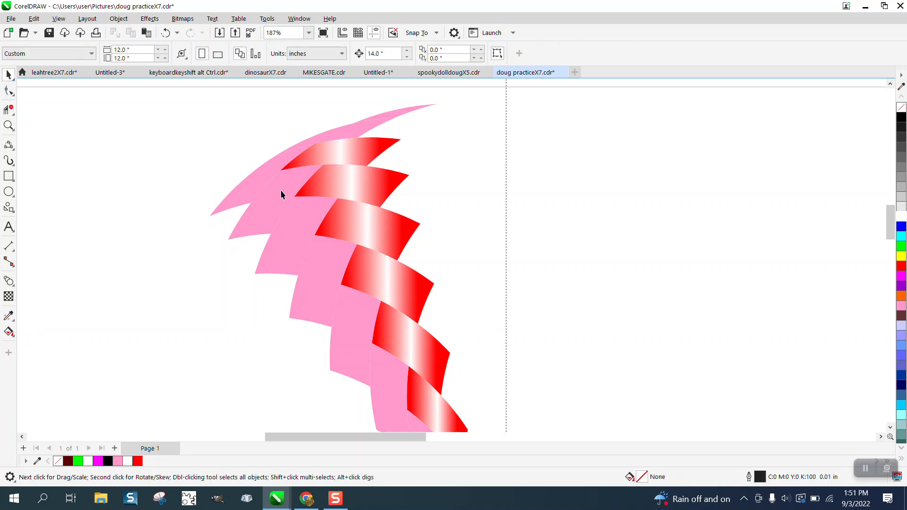
{"action": "left_click", "coordinate": [281, 190]}
{"action": "left_click", "coordinate": [14, 337]}
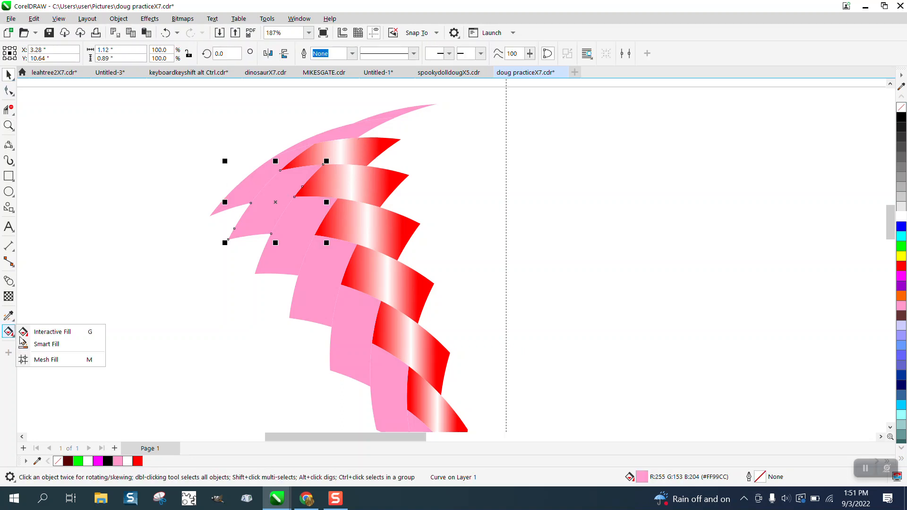
{"action": "left_click", "coordinate": [48, 332]}
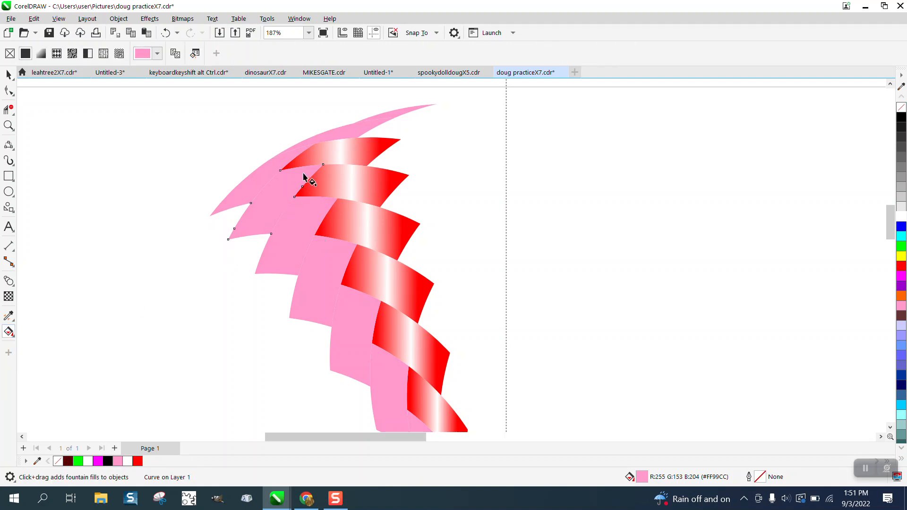
{"action": "left_click_drag", "start_coordinate": [301, 169], "coordinate": [251, 238]}
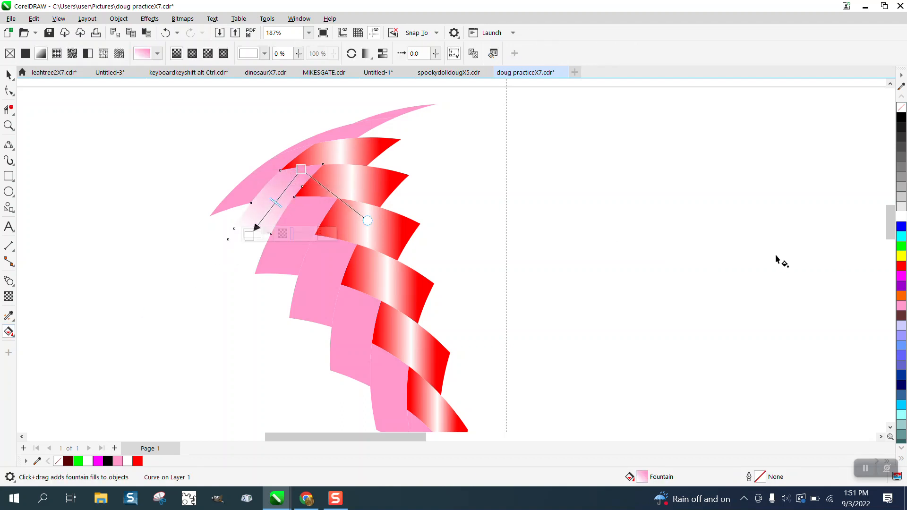
Step: Set both ends of the diagonal fountain fill to red and add a white node in the middle
{"action": "left_click_drag", "start_coordinate": [903, 269], "coordinate": [301, 169]}
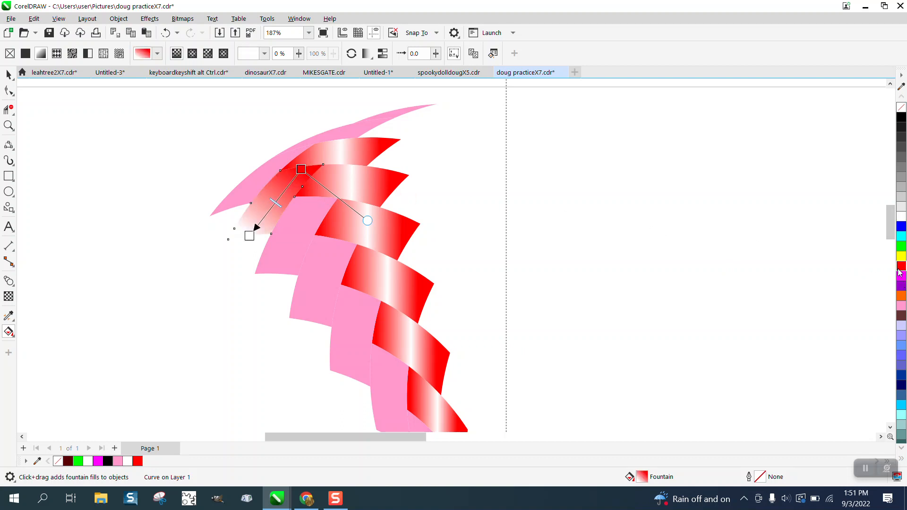
{"action": "left_click_drag", "start_coordinate": [900, 269], "coordinate": [249, 235]}
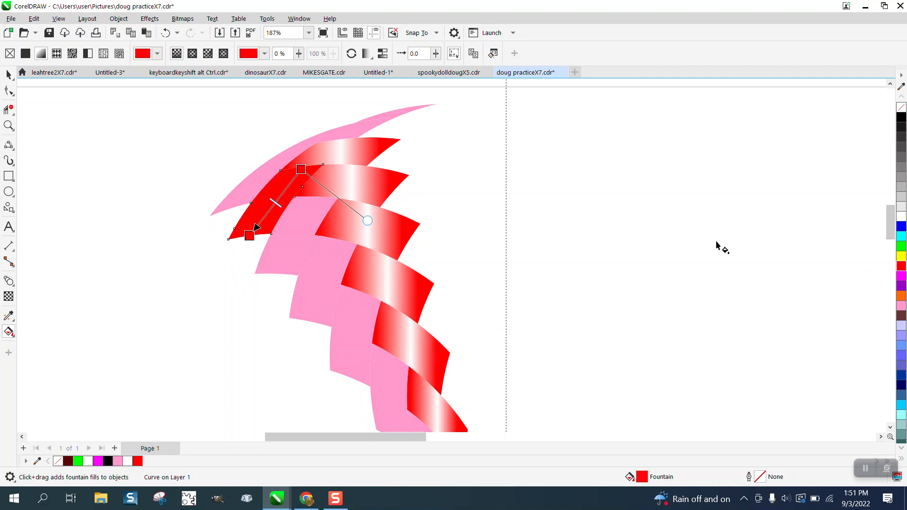
{"action": "left_click_drag", "start_coordinate": [903, 219], "coordinate": [278, 199]}
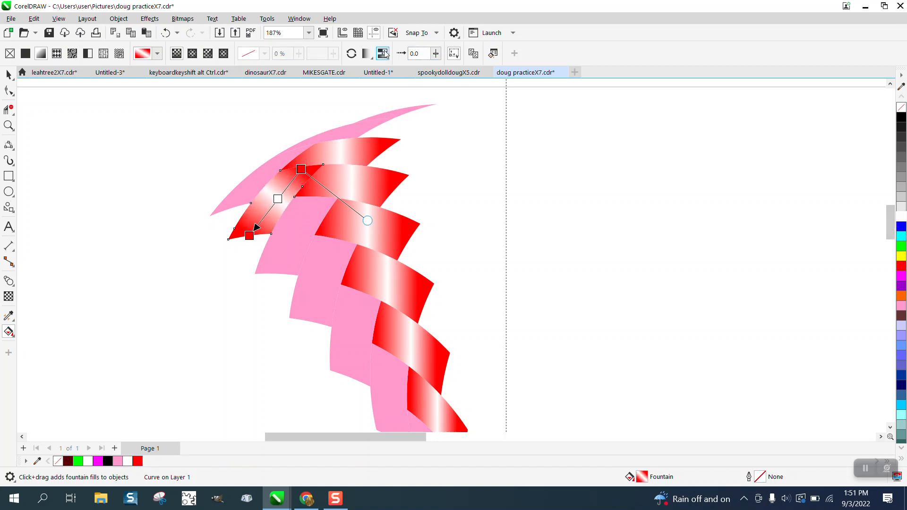
Step: Copy the diagonal red-white-red fill to the other pink pieces in the wedge's left column and to its thin upper tip
{"action": "left_click", "coordinate": [9, 74]}
{"action": "left_click", "coordinate": [9, 315]}
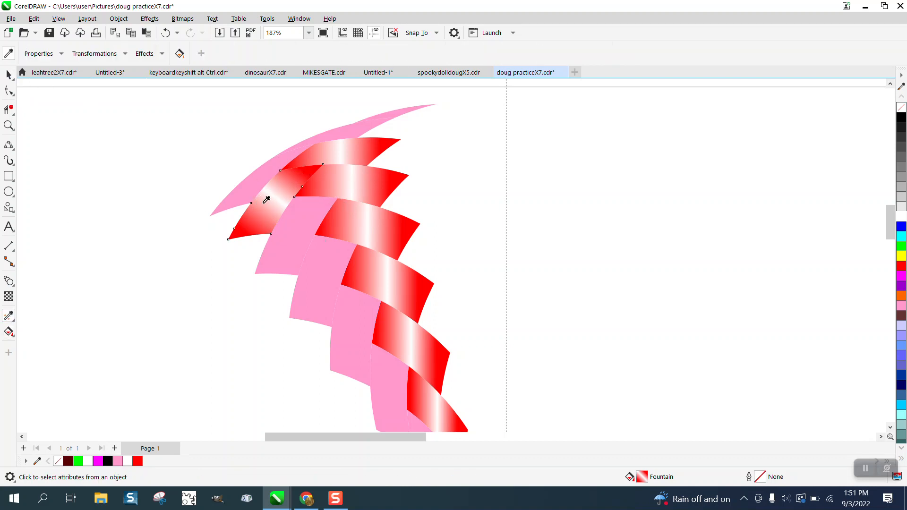
{"action": "left_click", "coordinate": [280, 198]}
{"action": "left_click", "coordinate": [256, 182]}
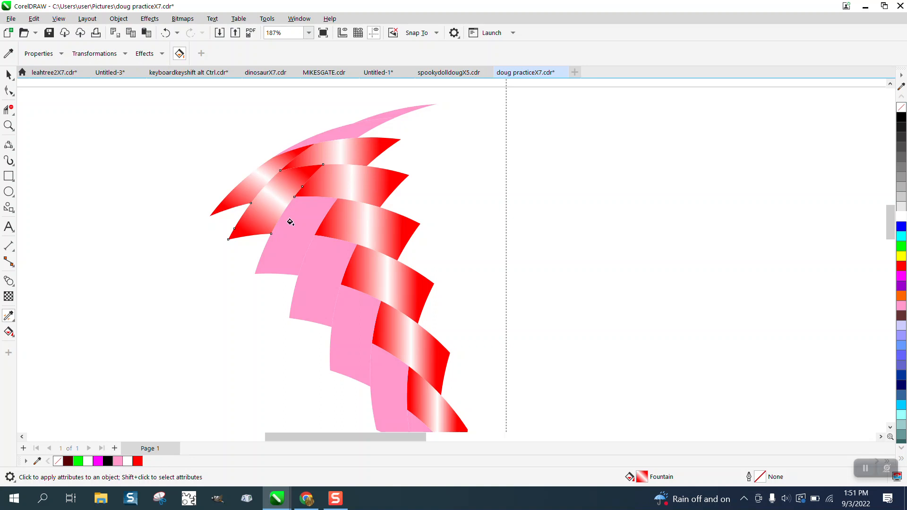
{"action": "left_click", "coordinate": [290, 222]}
{"action": "left_click", "coordinate": [311, 257]}
{"action": "left_click", "coordinate": [357, 318]}
{"action": "left_click", "coordinate": [379, 363]}
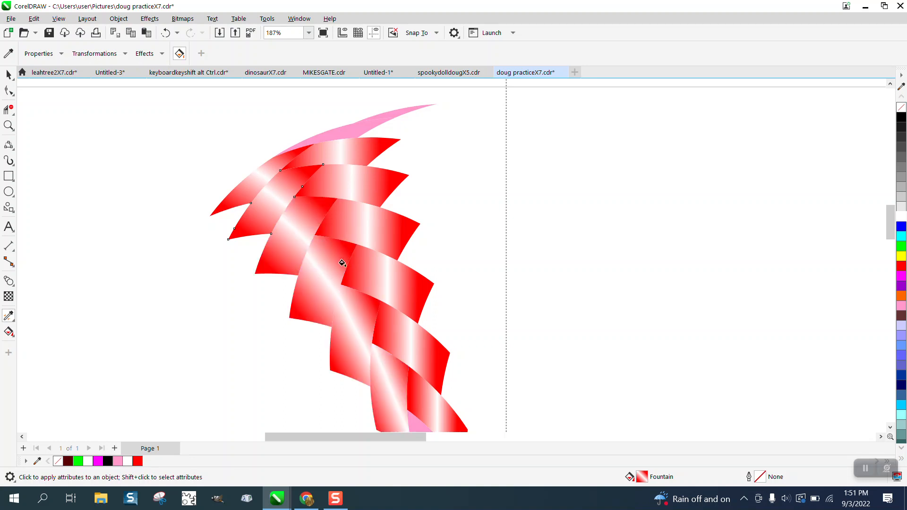
{"action": "scroll", "coordinate": [342, 262], "scroll_direction": "down", "scroll_amount": 3}
{"action": "left_click", "coordinate": [393, 373]}
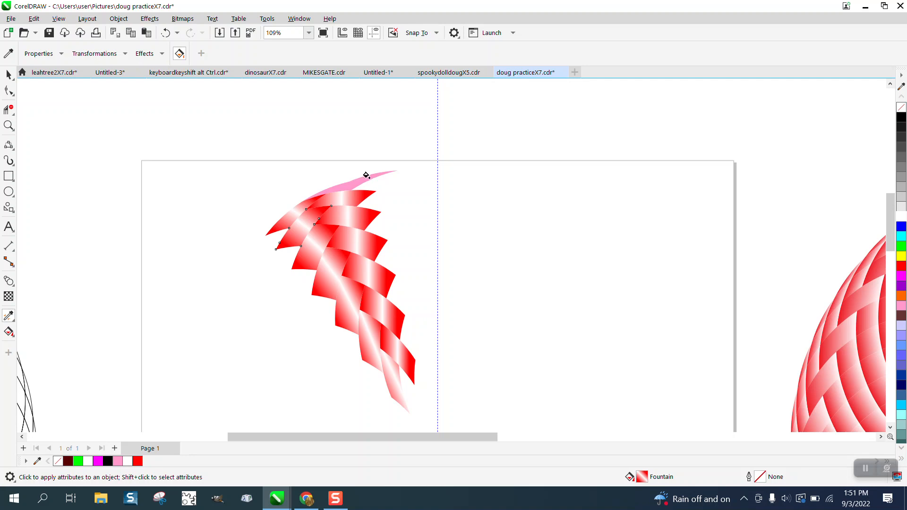
{"action": "left_click", "coordinate": [366, 175]}
Step: Sample the red-white-red fill of the right column's top piece with the Attributes Eyedropper and apply it to the remaining pink piece above
{"action": "left_click", "coordinate": [8, 126]}
{"action": "left_click_drag", "start_coordinate": [233, 154], "coordinate": [409, 250]}
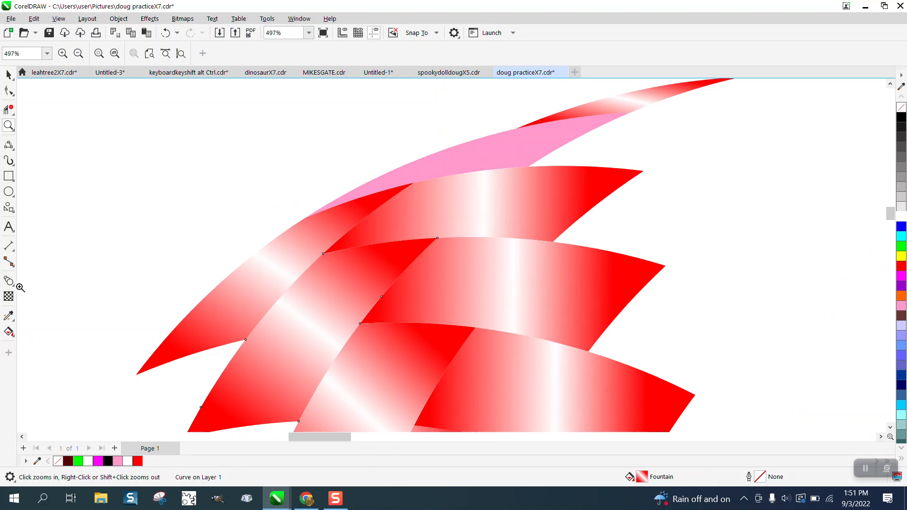
{"action": "left_click", "coordinate": [9, 75]}
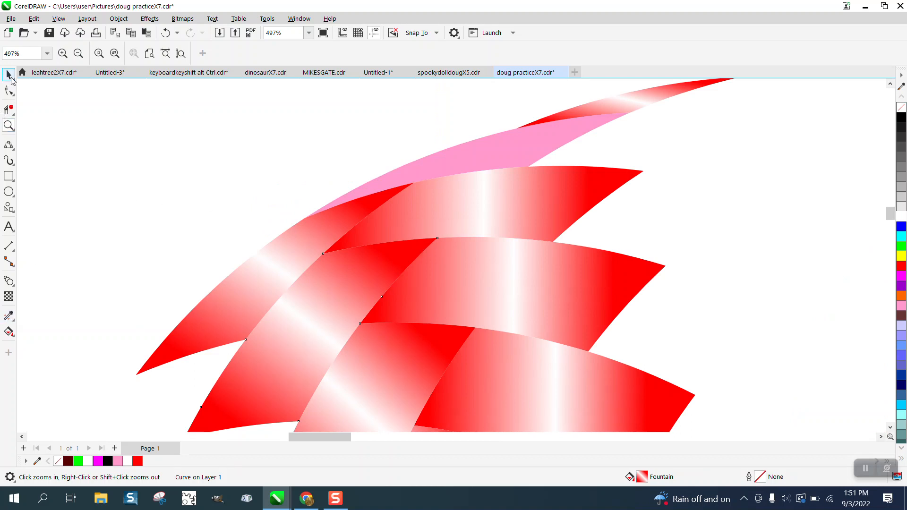
{"action": "left_click", "coordinate": [126, 155]}
{"action": "left_click", "coordinate": [8, 316]}
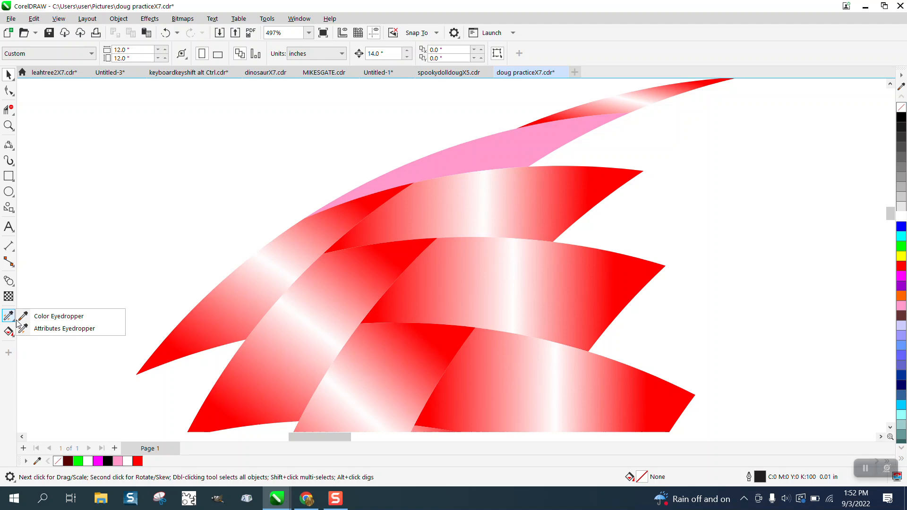
{"action": "left_click", "coordinate": [54, 328]}
{"action": "left_click", "coordinate": [496, 220]}
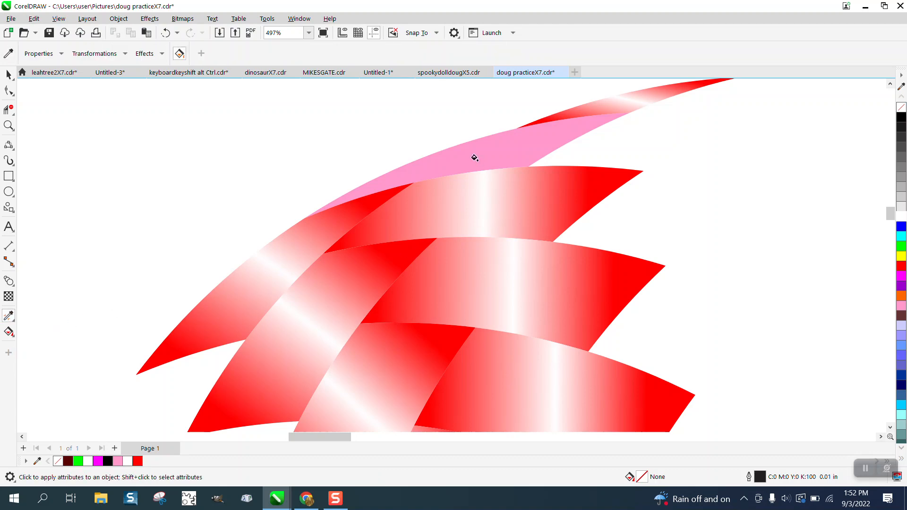
{"action": "left_click", "coordinate": [475, 157]}
Step: Select all the pieces of the finished wedge and group them
{"action": "scroll", "coordinate": [294, 187], "scroll_direction": "down", "scroll_amount": 5}
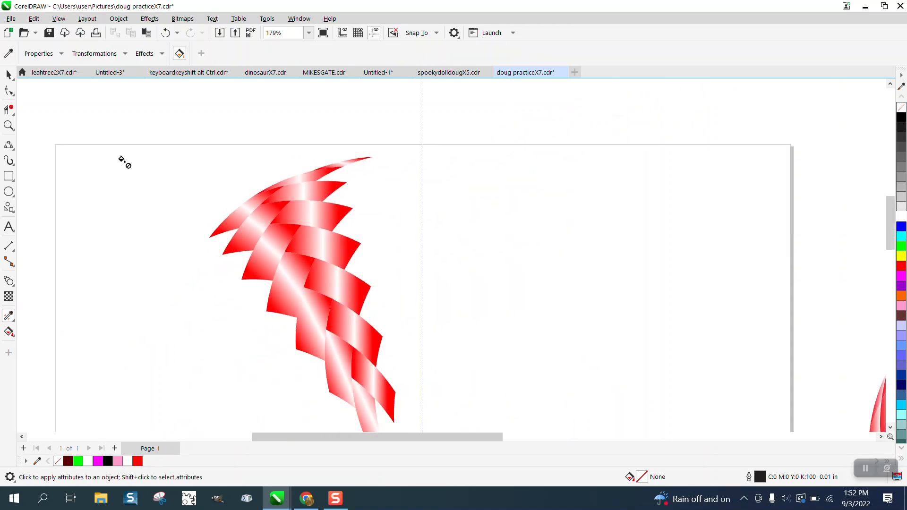
{"action": "scroll", "coordinate": [125, 162], "scroll_direction": "down", "scroll_amount": 2}
{"action": "key", "text": "space"}
{"action": "scroll", "coordinate": [178, 154], "scroll_direction": "down", "scroll_amount": 2}
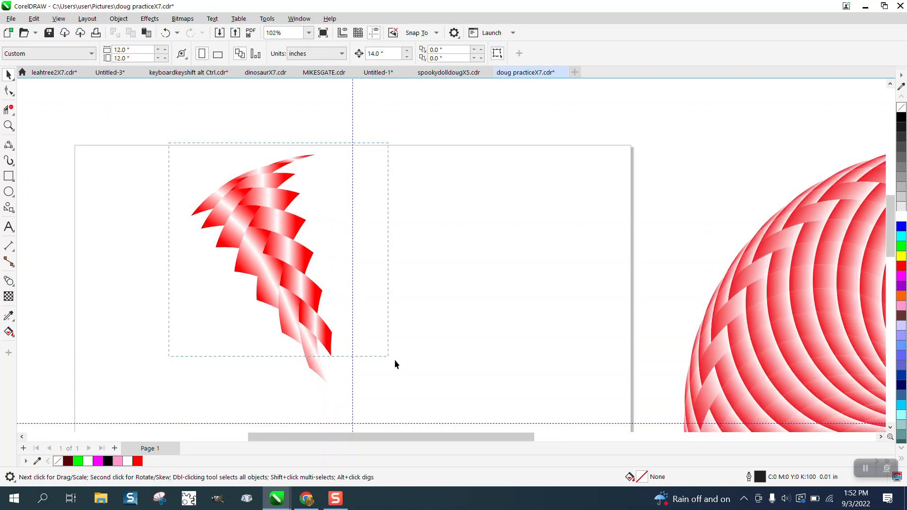
{"action": "left_click_drag", "start_coordinate": [396, 364], "coordinate": [455, 415]}
{"action": "key", "text": "ctrl+g"}
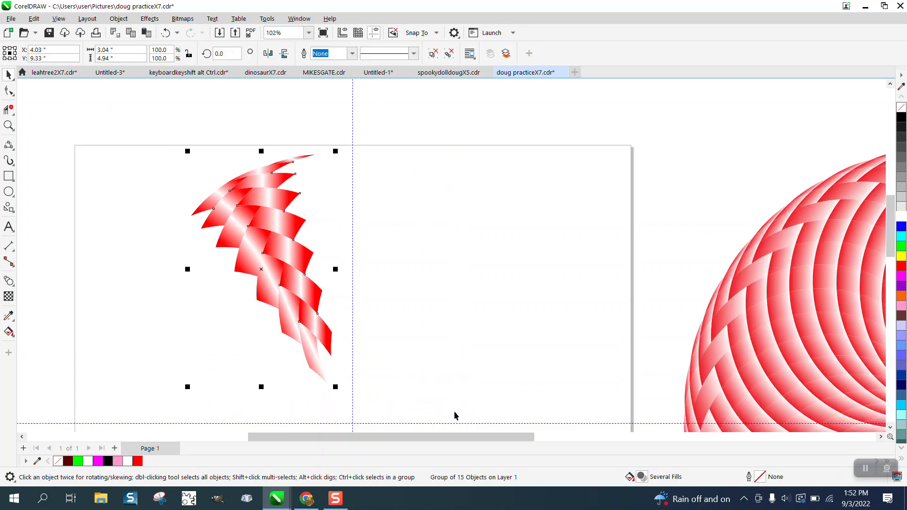
Step: Move the wedge group's rotation center to the intersection of the guidelines and create a copy rotated by 20 degrees
{"action": "scroll", "coordinate": [398, 362], "scroll_direction": "down", "scroll_amount": 1}
{"action": "left_click", "coordinate": [318, 281]}
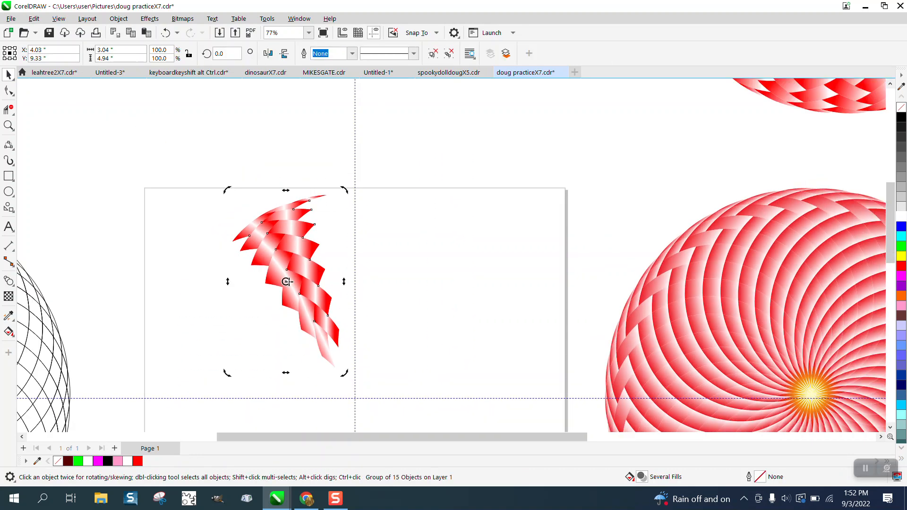
{"action": "left_click_drag", "start_coordinate": [346, 387], "coordinate": [355, 398]}
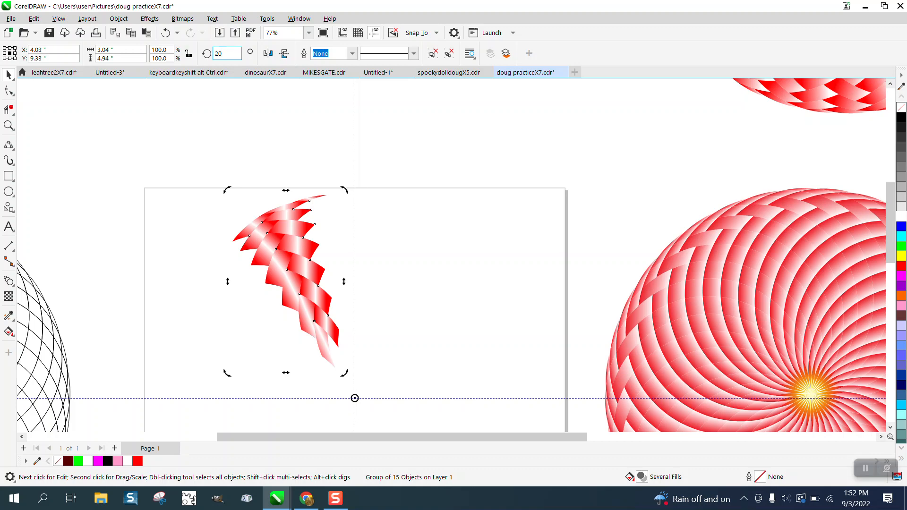
{"action": "type", "text": "20"}
{"action": "key", "text": "Return"}
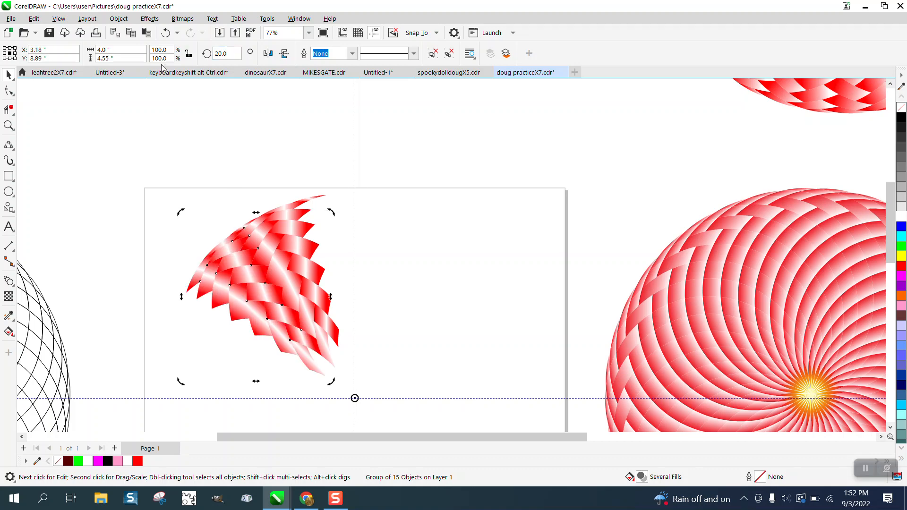
Step: Repeat the 20-degree rotated duplication around the center until the wedges form a full circle
{"action": "key", "text": "ctrl+r"}
{"action": "key", "text": "ctrl+r"}
{"action": "key", "text": "ctrl+r"}
{"action": "key", "text": "ctrl+r"}
{"action": "key", "text": "ctrl+r"}
{"action": "key", "text": "ctrl+r"}
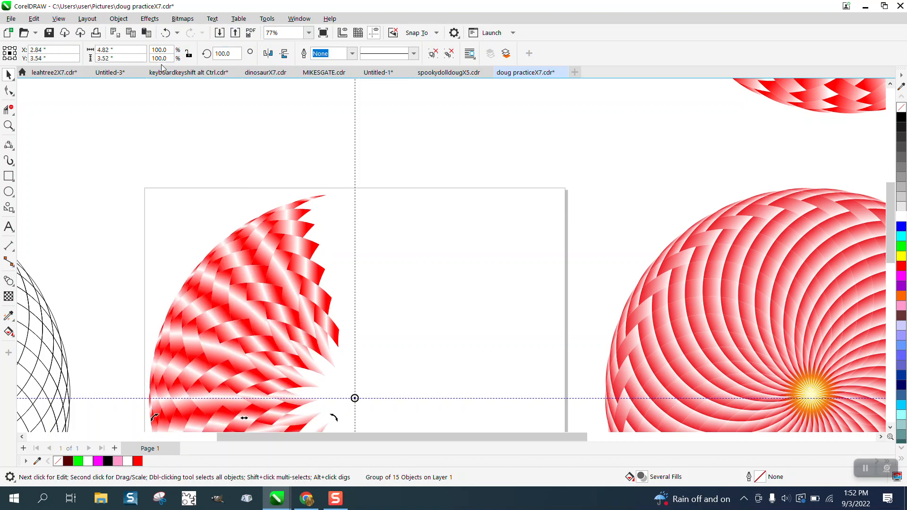
{"action": "key", "text": "ctrl+r"}
{"action": "key", "text": "ctrl+r"}
{"action": "key", "text": "ctrl+r"}
{"action": "key", "text": "ctrl+r"}
{"action": "key", "text": "ctrl+r"}
{"action": "key", "text": "ctrl+r"}
{"action": "key", "text": "ctrl+r"}
{"action": "key", "text": "ctrl+r"}
{"action": "key", "text": "ctrl+r"}
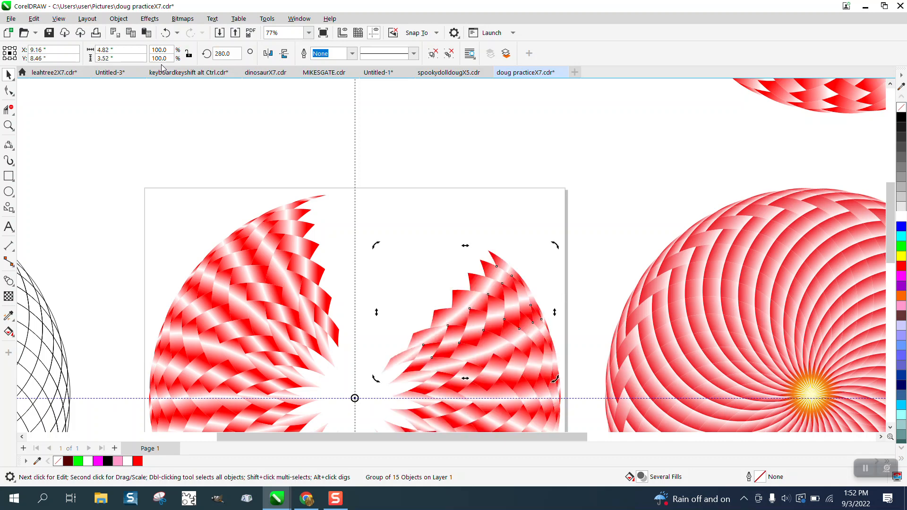
{"action": "key", "text": "ctrl+r"}
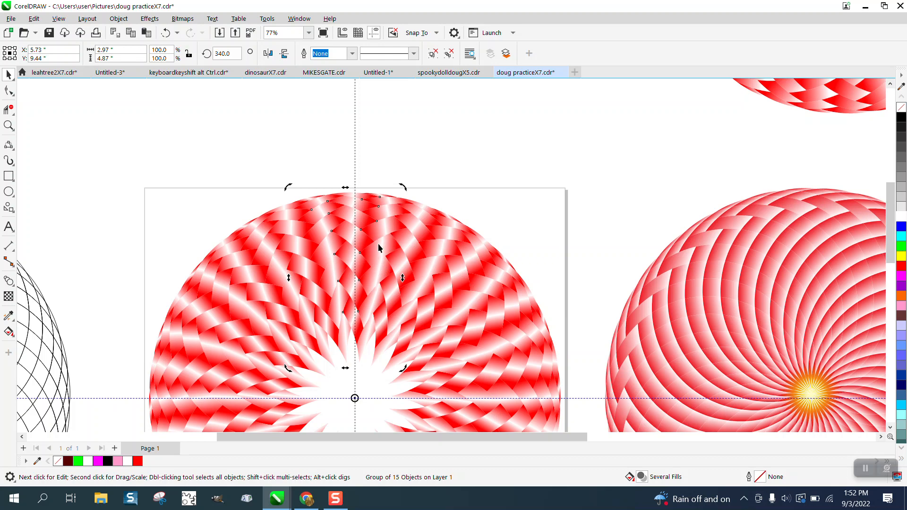
Step: Ungroup the wedge just right of the vertical guideline in the upper part of the circle
{"action": "left_click", "coordinate": [8, 125]}
{"action": "left_click_drag", "start_coordinate": [333, 186], "coordinate": [468, 320]}
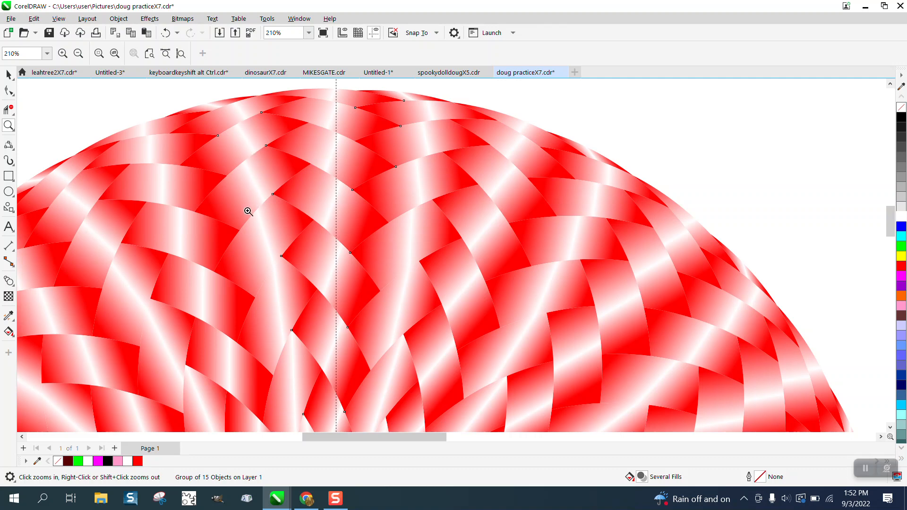
{"action": "scroll", "coordinate": [269, 259], "scroll_direction": "down", "scroll_amount": 1}
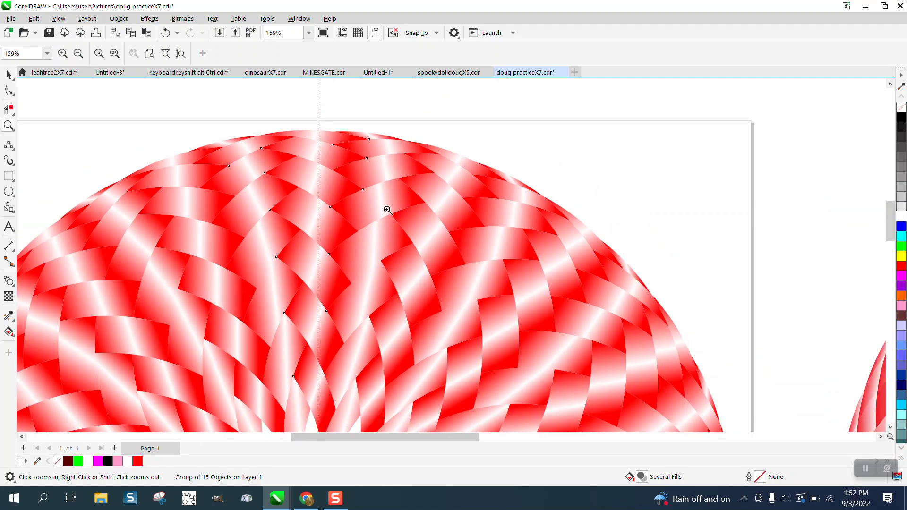
{"action": "scroll", "coordinate": [381, 214], "scroll_direction": "down", "scroll_amount": 1}
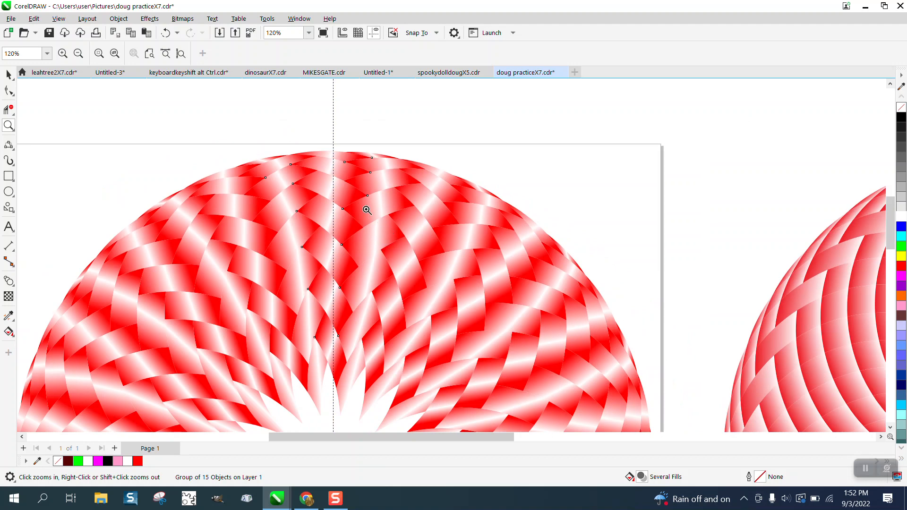
{"action": "left_click_drag", "start_coordinate": [366, 205], "coordinate": [444, 254]}
{"action": "scroll", "coordinate": [407, 259], "scroll_direction": "down", "scroll_amount": 5}
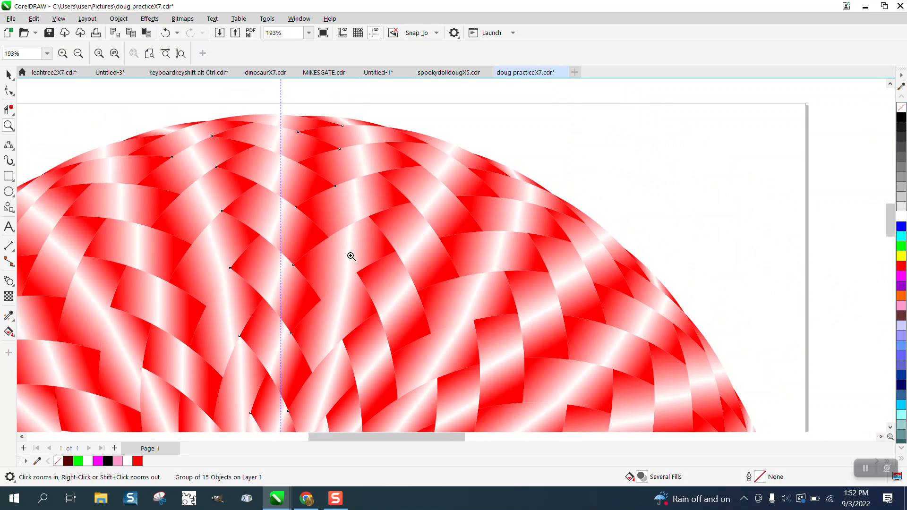
{"action": "left_click", "coordinate": [9, 75]}
{"action": "left_click", "coordinate": [636, 138]}
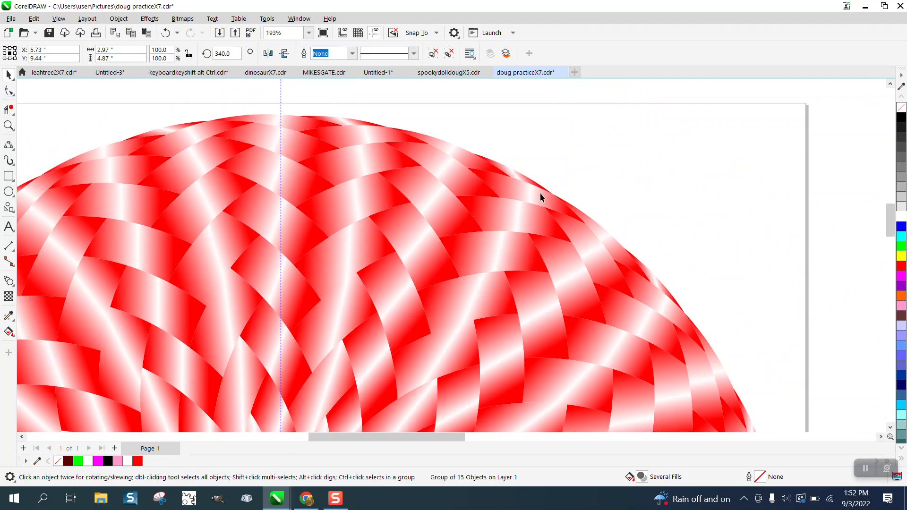
{"action": "left_click", "coordinate": [371, 236]}
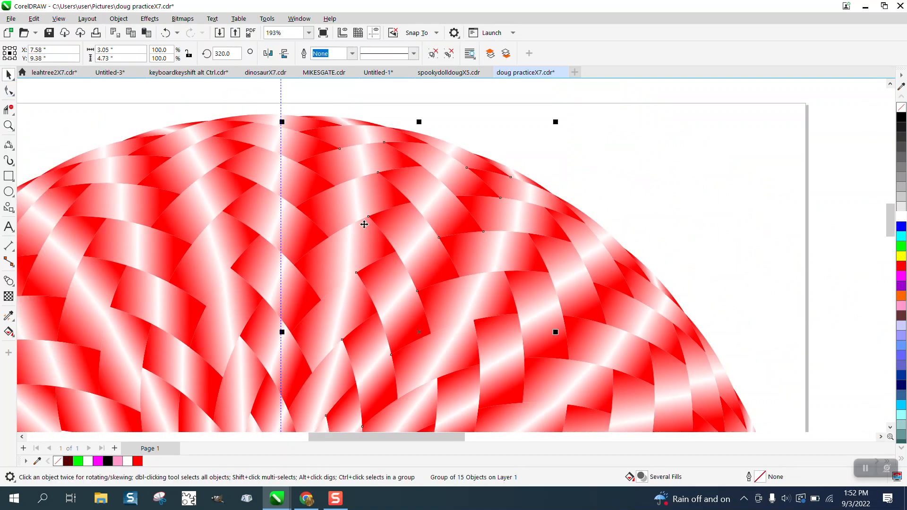
{"action": "left_click", "coordinate": [150, 19]}
{"action": "mouse_move", "coordinate": [118, 18]}
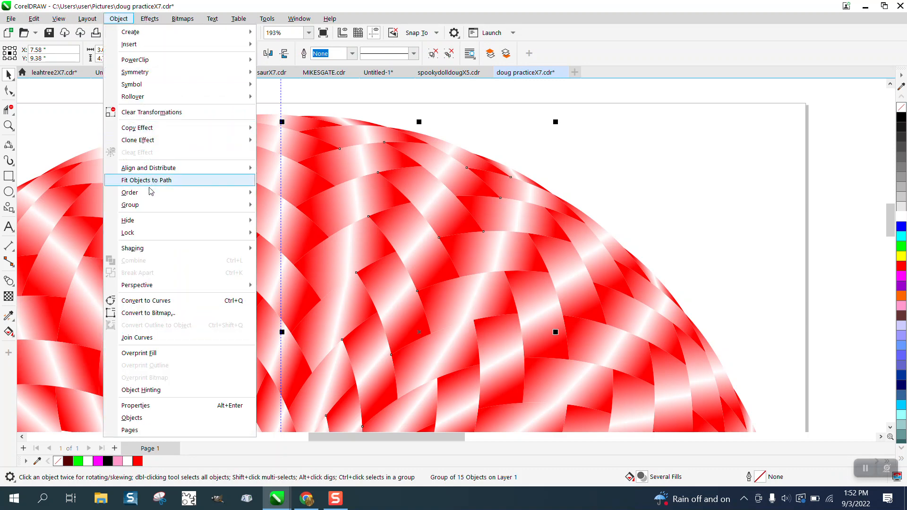
{"action": "mouse_move", "coordinate": [145, 209]}
{"action": "left_click", "coordinate": [267, 217]}
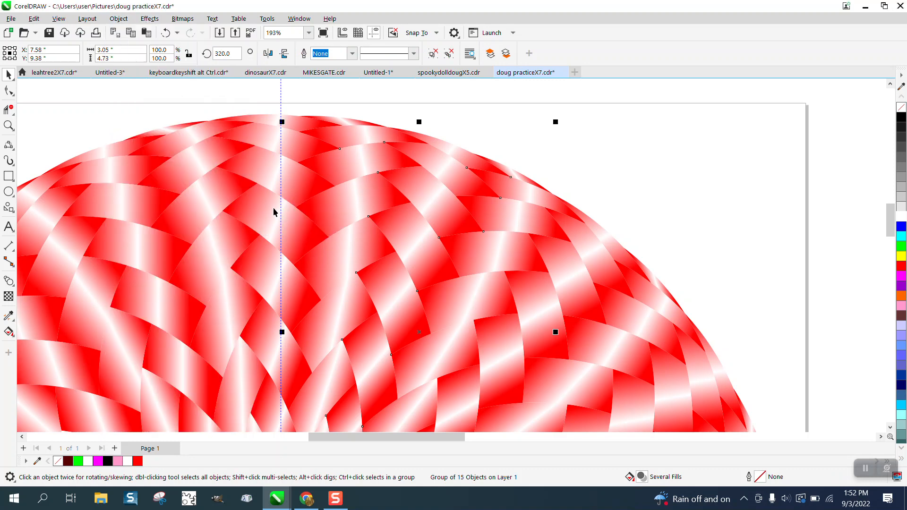
Step: Adjust one piece's fountain fill in the ungrouped wedge with Interactive Fill, shortening it at one end and shifting the other slightly upward
{"action": "left_click", "coordinate": [13, 338]}
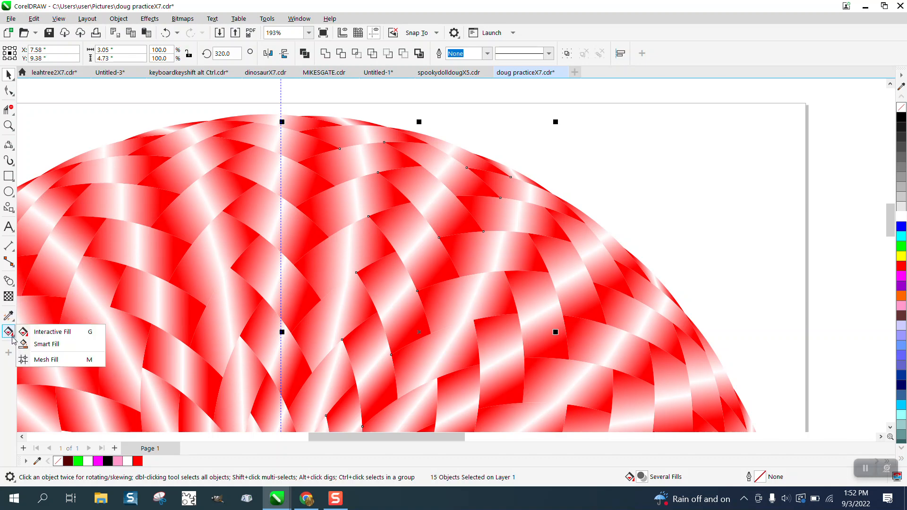
{"action": "left_click", "coordinate": [43, 328]}
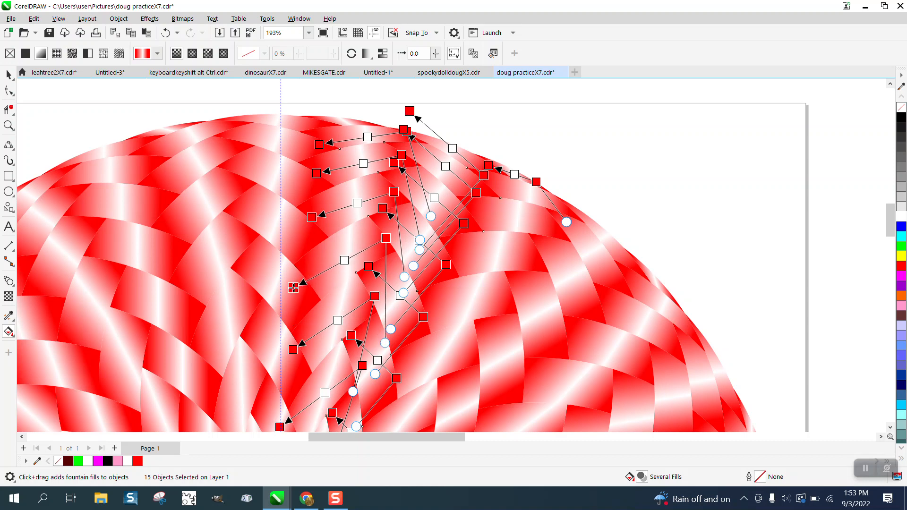
{"action": "left_click_drag", "start_coordinate": [348, 258], "coordinate": [338, 262]}
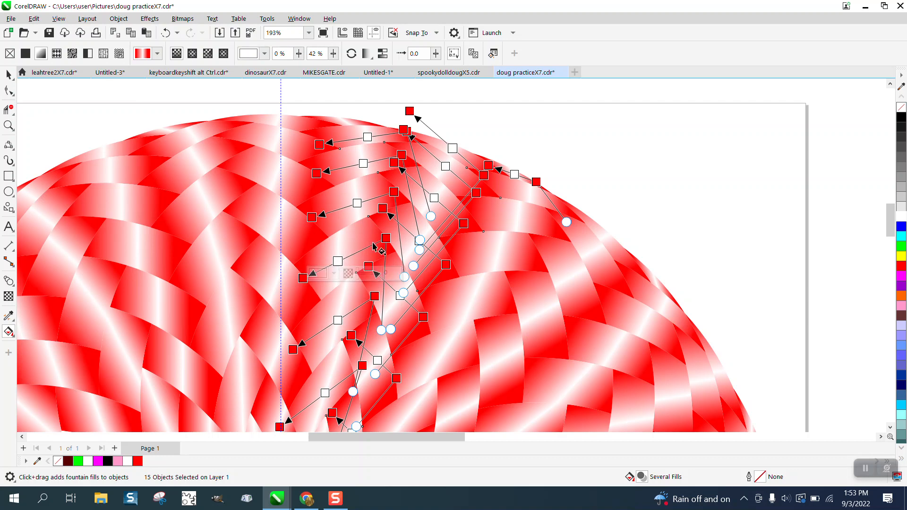
{"action": "left_click_drag", "start_coordinate": [386, 239], "coordinate": [386, 229]}
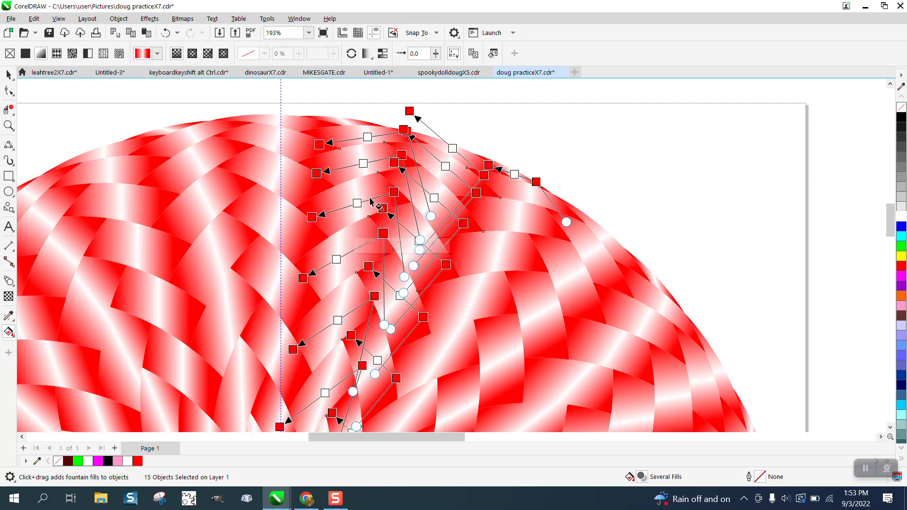
{"action": "scroll", "coordinate": [373, 239], "scroll_direction": "down", "scroll_amount": 1}
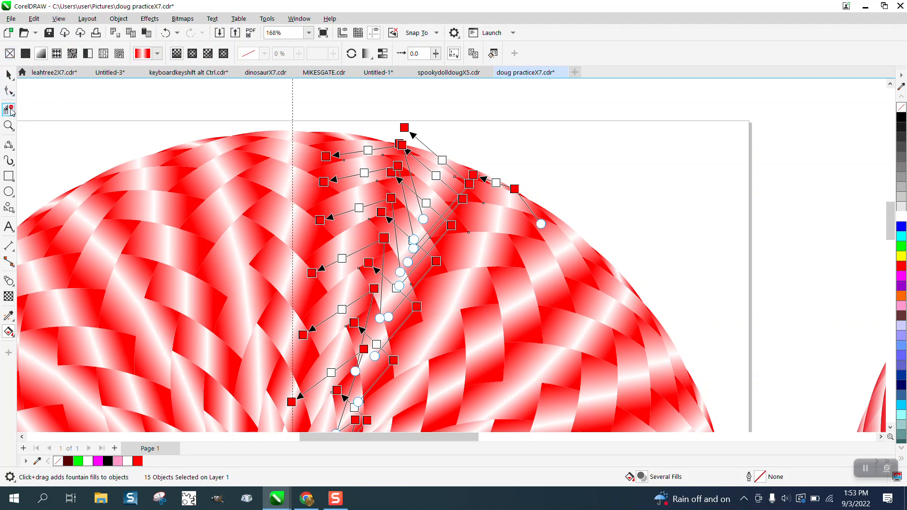
{"action": "left_click", "coordinate": [9, 74]}
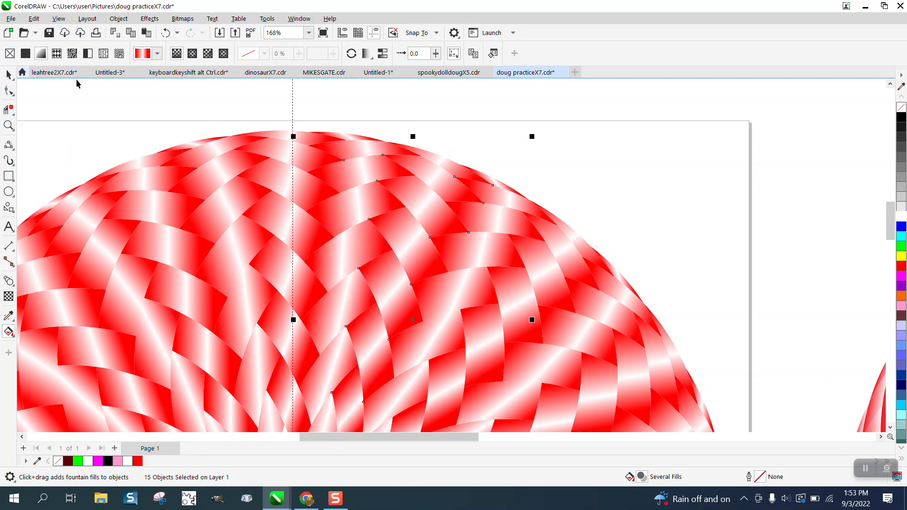
{"action": "left_click", "coordinate": [140, 108]}
Step: Move the whole red-white-red circle off the page to the empty spot beside the red circle above, over the magenta circle
{"action": "scroll", "coordinate": [423, 218], "scroll_direction": "down", "scroll_amount": 5}
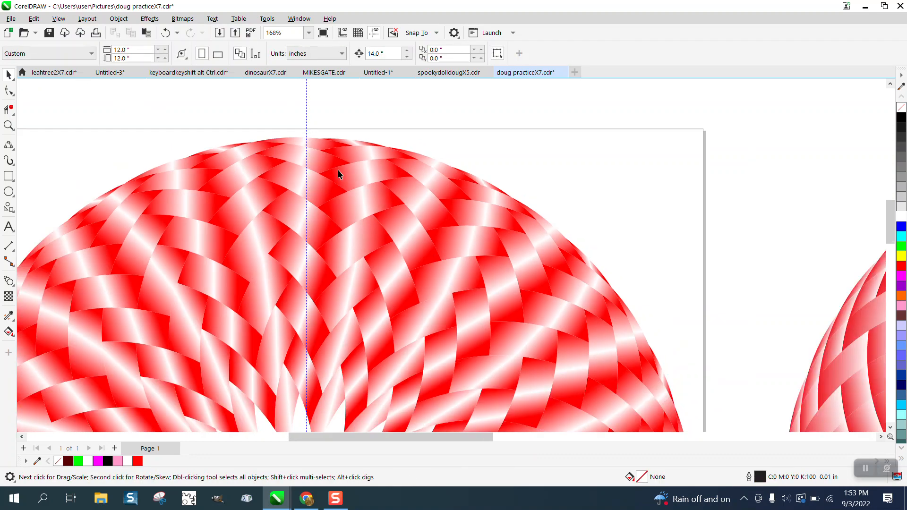
{"action": "scroll", "coordinate": [444, 217], "scroll_direction": "down", "scroll_amount": 2}
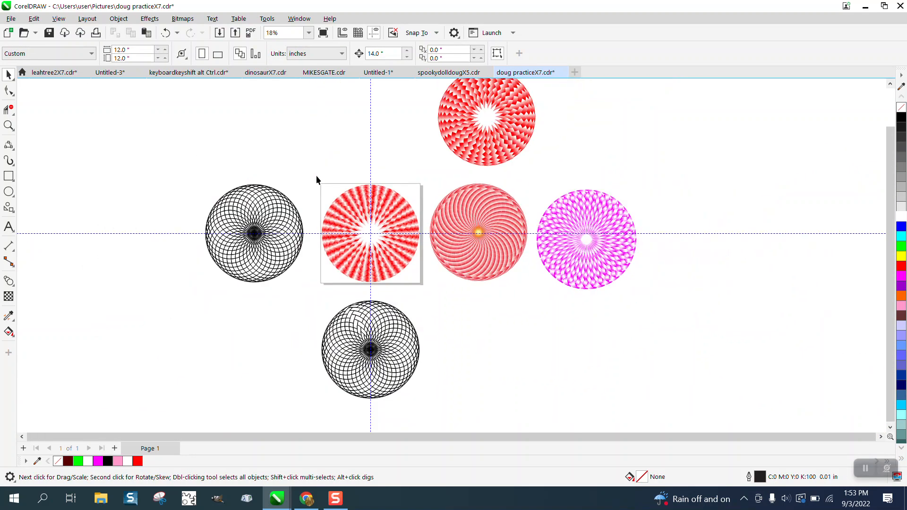
{"action": "left_click_drag", "start_coordinate": [428, 291], "coordinate": [428, 291]}
{"action": "left_click_drag", "start_coordinate": [360, 250], "coordinate": [588, 139]}
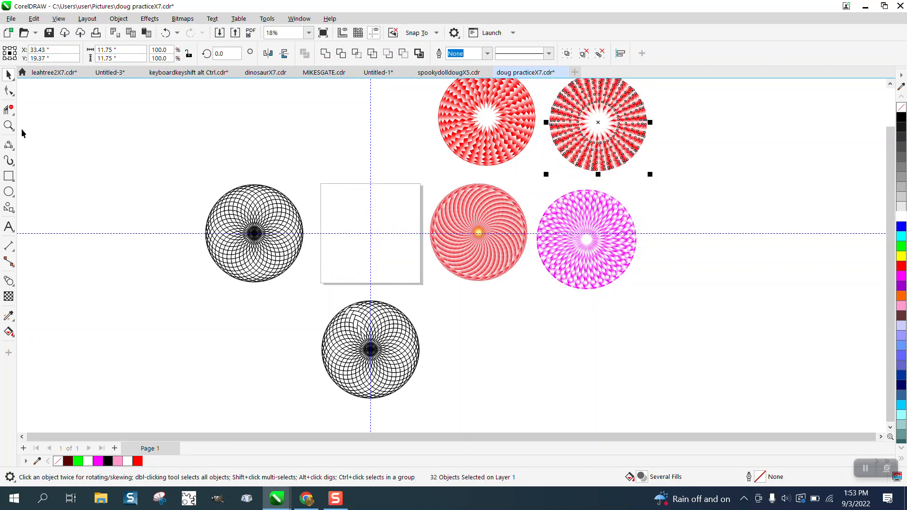
Step: Move the older red-and-white circle slightly down and to the right so it sits close beside the new one for comparison
{"action": "left_click", "coordinate": [8, 125]}
{"action": "scroll", "coordinate": [477, 234], "scroll_direction": "down", "scroll_amount": 1}
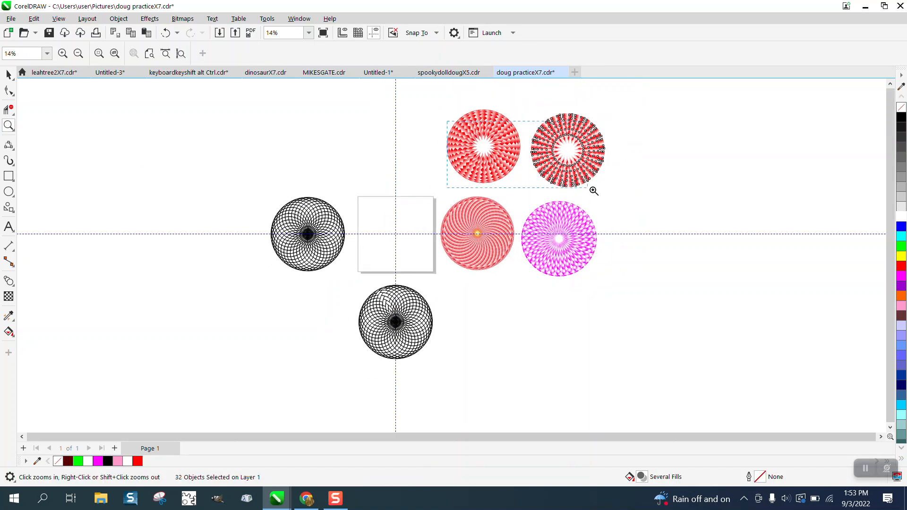
{"action": "left_click_drag", "start_coordinate": [593, 191], "coordinate": [604, 197]}
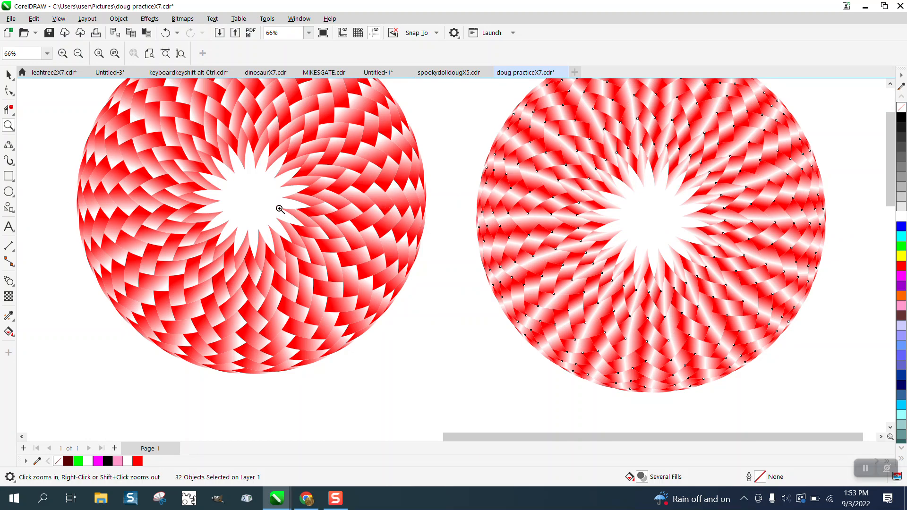
{"action": "scroll", "coordinate": [320, 231], "scroll_direction": "down", "scroll_amount": 1}
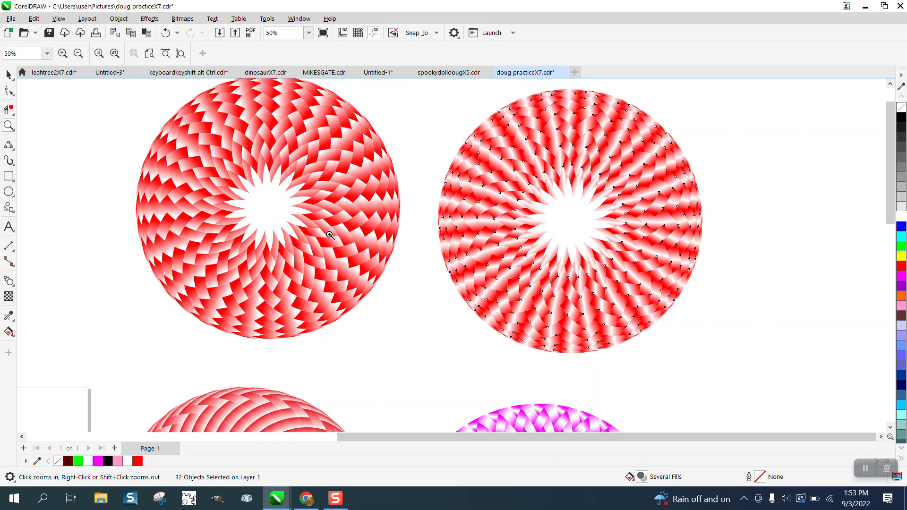
{"action": "left_click", "coordinate": [9, 75]}
{"action": "scroll", "coordinate": [142, 125], "scroll_direction": "down", "scroll_amount": 1}
{"action": "left_click_drag", "start_coordinate": [106, 92], "coordinate": [360, 291]}
{"action": "left_click_drag", "start_coordinate": [259, 205], "coordinate": [285, 233]}
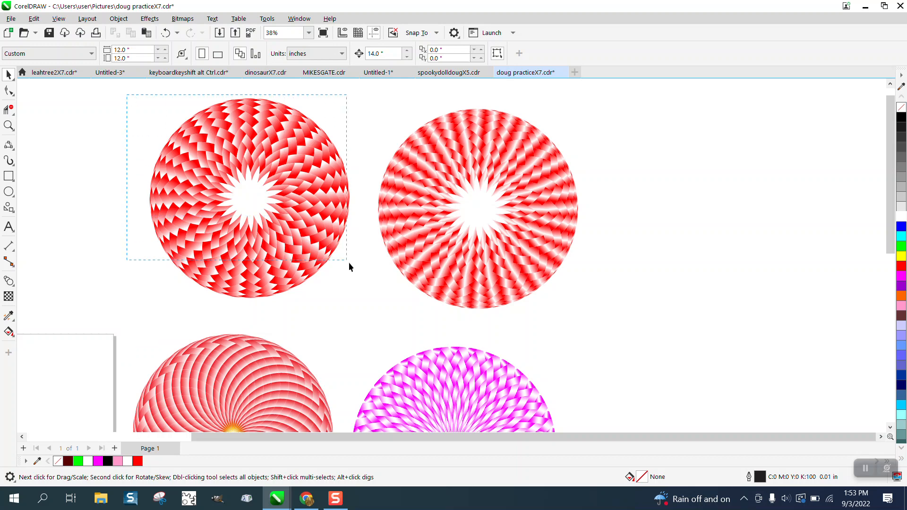
{"action": "left_click_drag", "start_coordinate": [350, 267], "coordinate": [359, 275]}
{"action": "left_click_drag", "start_coordinate": [263, 199], "coordinate": [274, 218]}
{"action": "left_click_drag", "start_coordinate": [322, 259], "coordinate": [384, 314]}
{"action": "left_click_drag", "start_coordinate": [248, 199], "coordinate": [268, 213]}
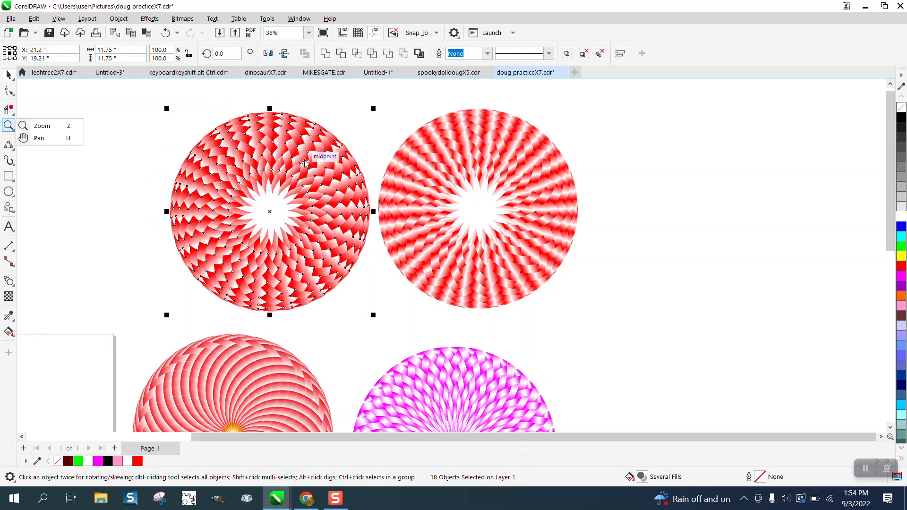
Step: Nudge the older red-and-white circle slightly closer to the new one, down and to the right, and compare both woven patterns up close
{"action": "mouse_move", "coordinate": [310, 167]}
{"action": "left_mouse_down"}
{"action": "mouse_move", "coordinate": [411, 290]}
{"action": "mouse_move", "coordinate": [333, 172]}
{"action": "mouse_move", "coordinate": [316, 170]}
{"action": "left_mouse_up"}
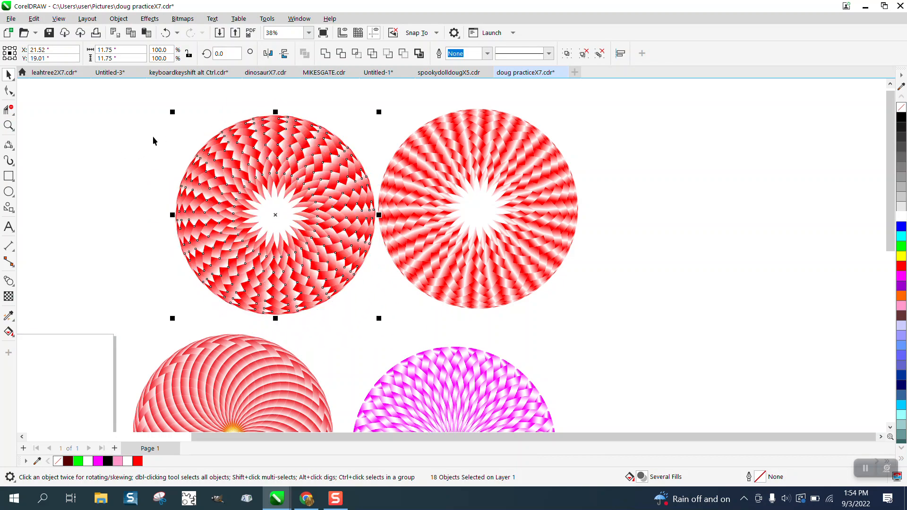
{"action": "left_click", "coordinate": [9, 125]}
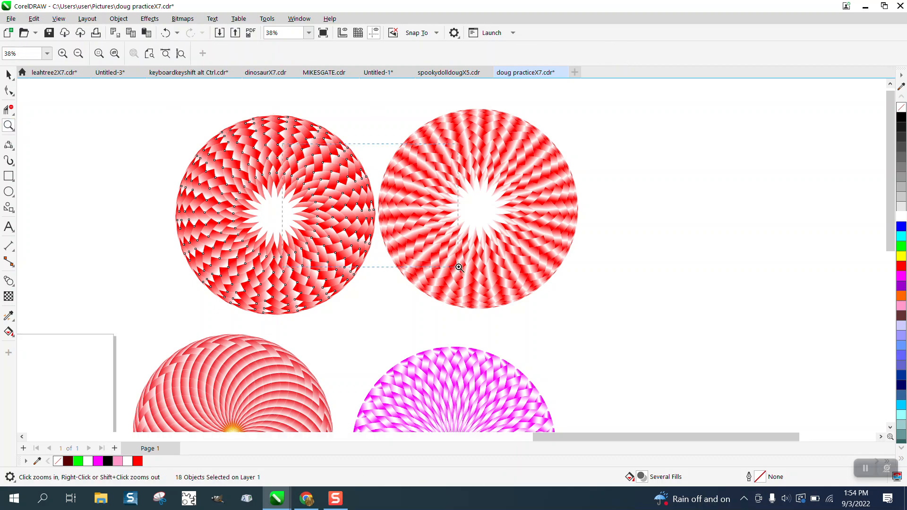
{"action": "left_click", "coordinate": [444, 260]}
{"action": "scroll", "coordinate": [291, 181], "scroll_direction": "down", "scroll_amount": 1}
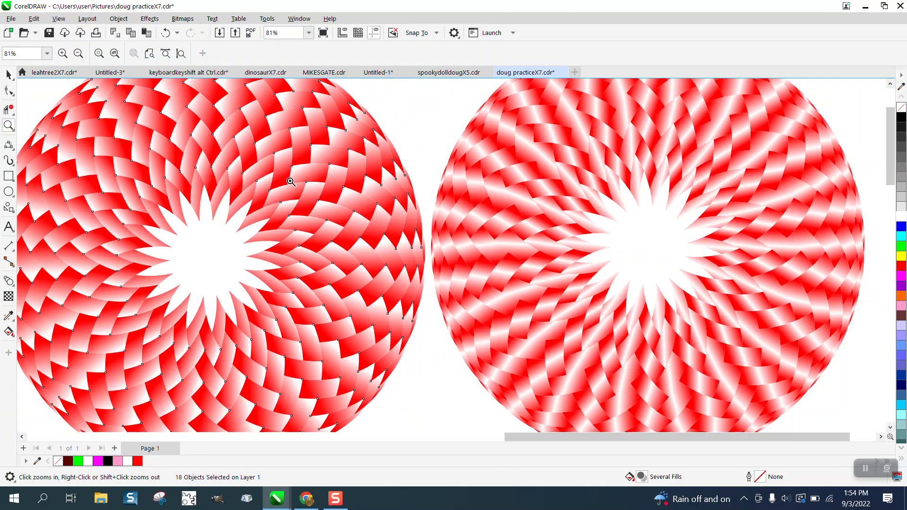
{"action": "scroll", "coordinate": [292, 183], "scroll_direction": "down", "scroll_amount": 1}
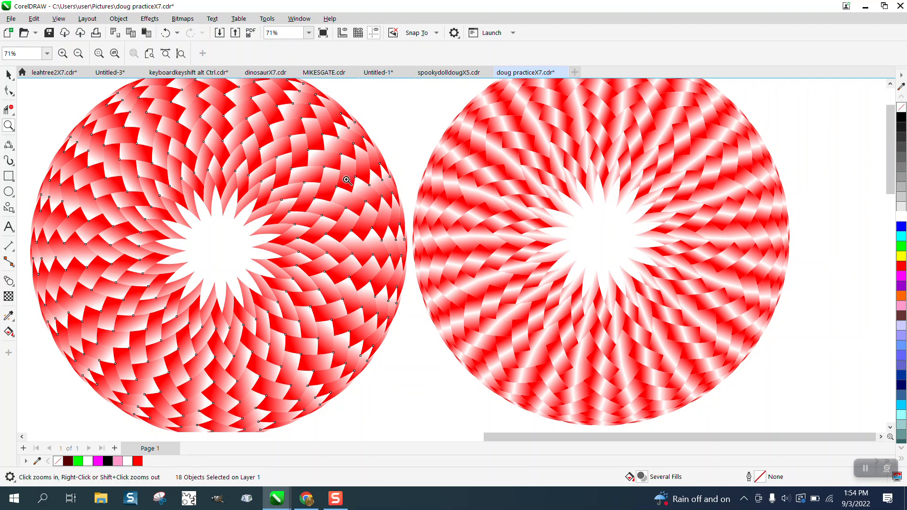
{"action": "scroll", "coordinate": [345, 181], "scroll_direction": "down", "scroll_amount": 1}
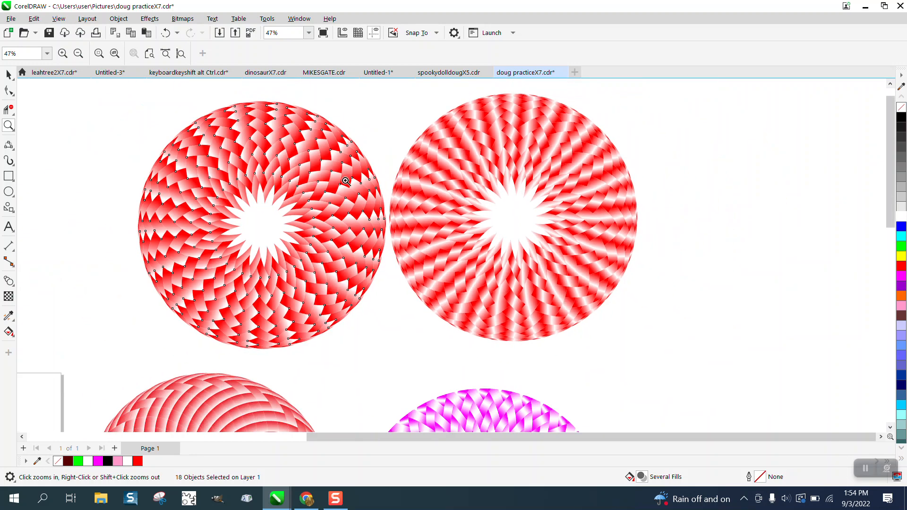
{"action": "left_click", "coordinate": [10, 333]}
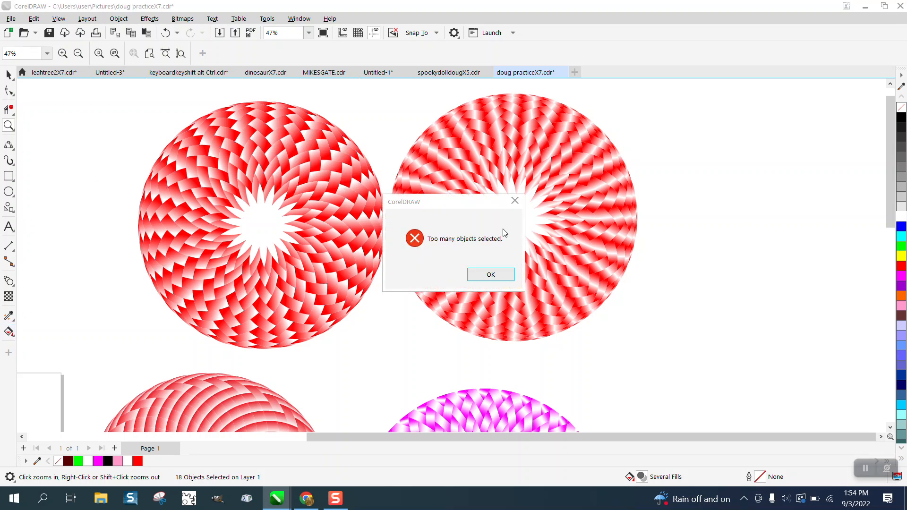
{"action": "left_click", "coordinate": [484, 275]}
{"action": "key", "text": "space"}
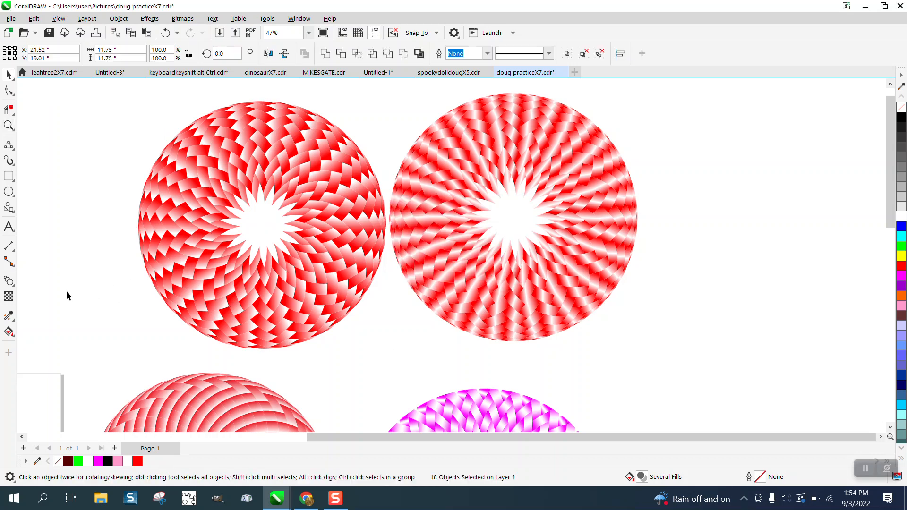
Step: Fill the white star-shaped centers of both upper red-and-white circles with solid red from the RGB palette using Smart Fill
{"action": "left_click", "coordinate": [67, 291]}
{"action": "left_click", "coordinate": [13, 337]}
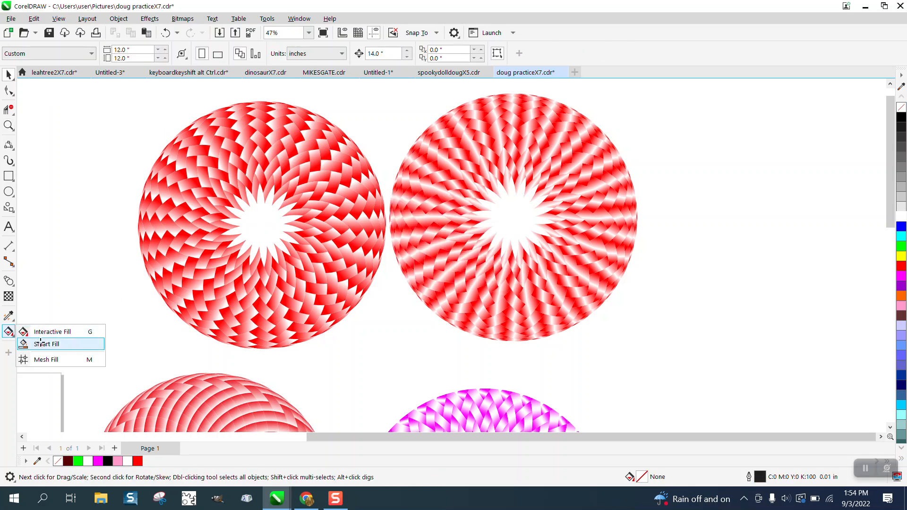
{"action": "left_click", "coordinate": [41, 344]}
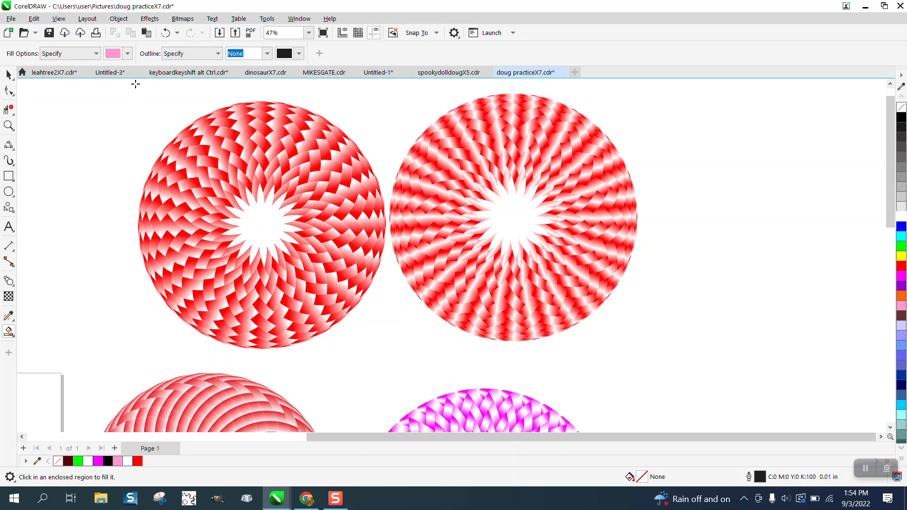
{"action": "left_click", "coordinate": [128, 54]}
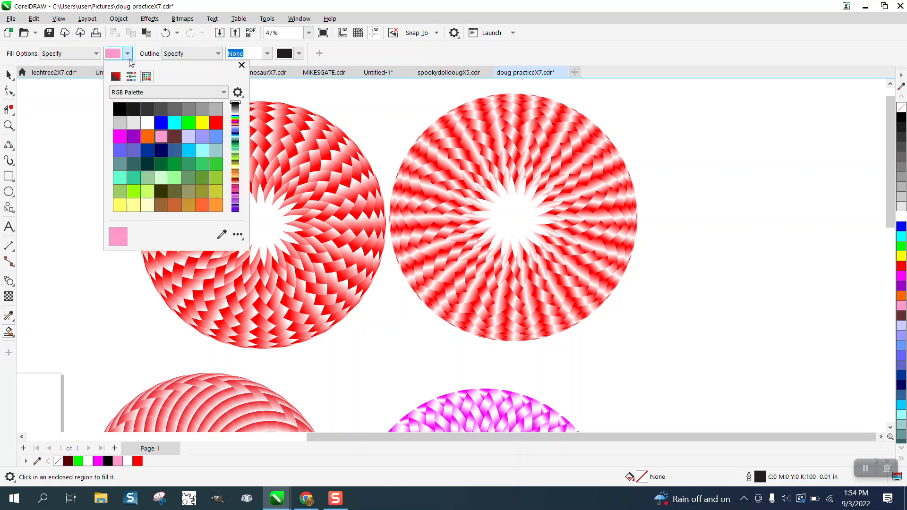
{"action": "left_click", "coordinate": [216, 123]}
{"action": "left_click", "coordinate": [272, 220]}
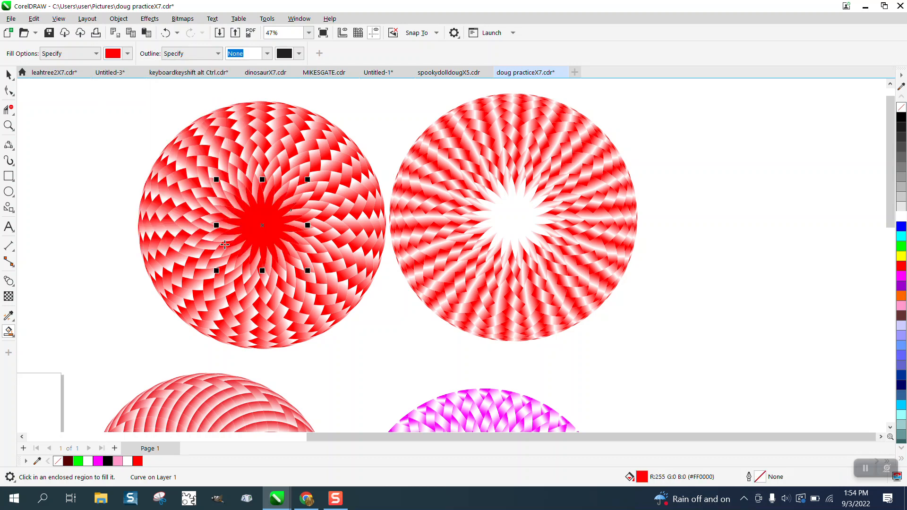
{"action": "left_click", "coordinate": [523, 227]}
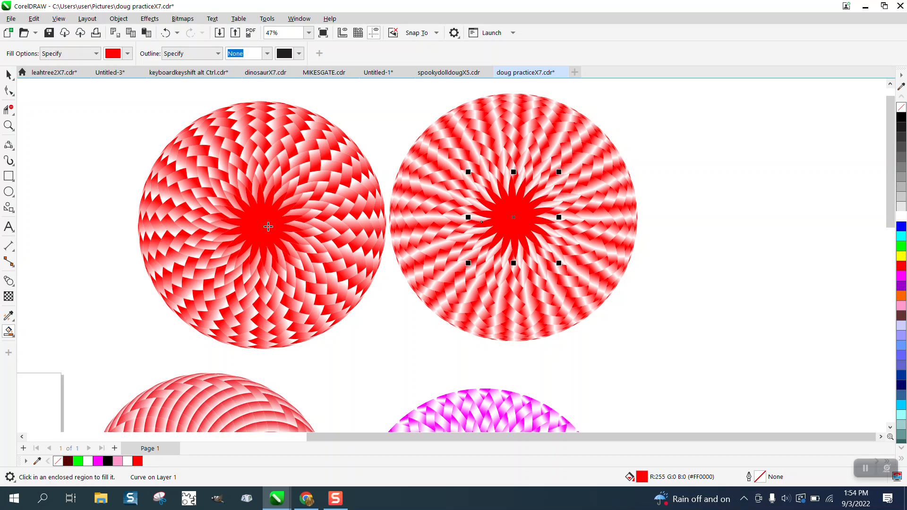
{"action": "scroll", "coordinate": [268, 227], "scroll_direction": "down", "scroll_amount": 2}
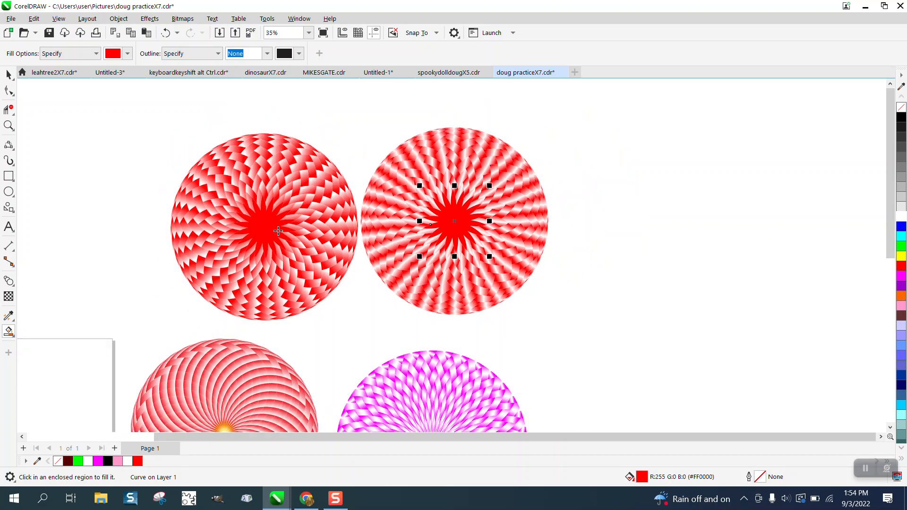